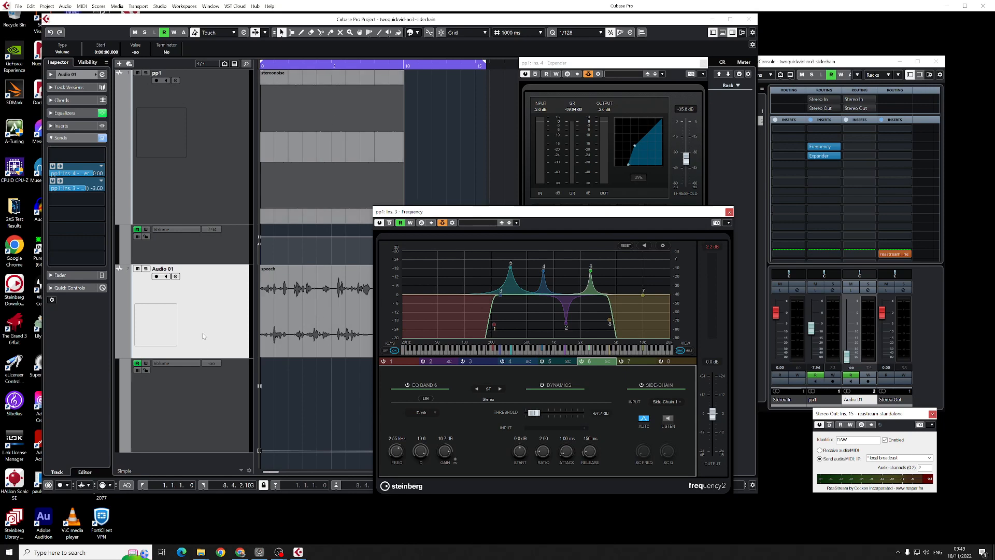
- Mute the pp1 track, solo the Audio 01 track and play the project briefly
{"action": "left_click", "coordinate": [137, 74]}
{"action": "left_click", "coordinate": [146, 269]}
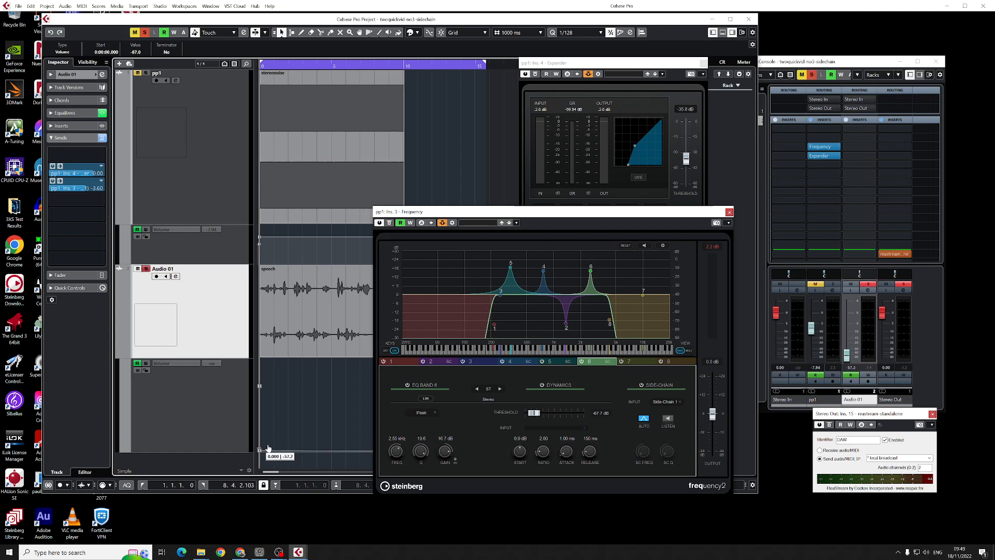
{"action": "key", "text": "space"}
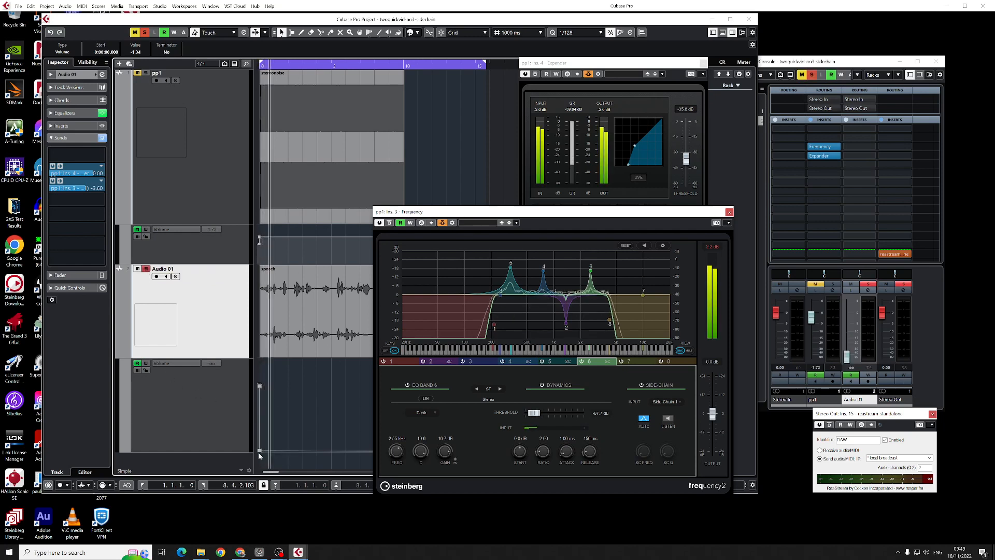
{"action": "key", "text": "space"}
- Audition the speech by temporarily raising Audio 01's volume automation to about -2 dB up to roughly 1.9 s
{"action": "left_click_drag", "start_coordinate": [259, 450], "coordinate": [286, 388]}
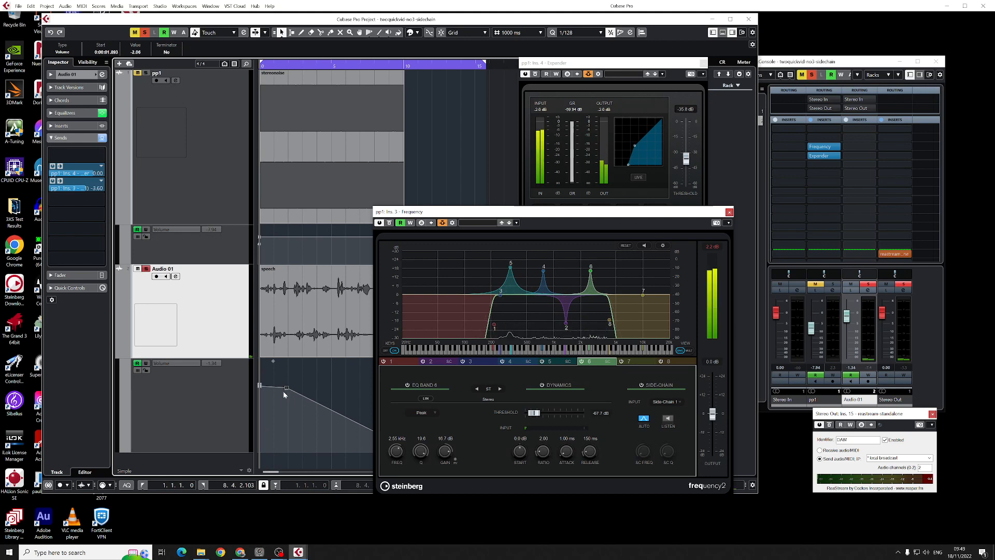
{"action": "key", "text": "space"}
{"action": "key", "text": "space"}
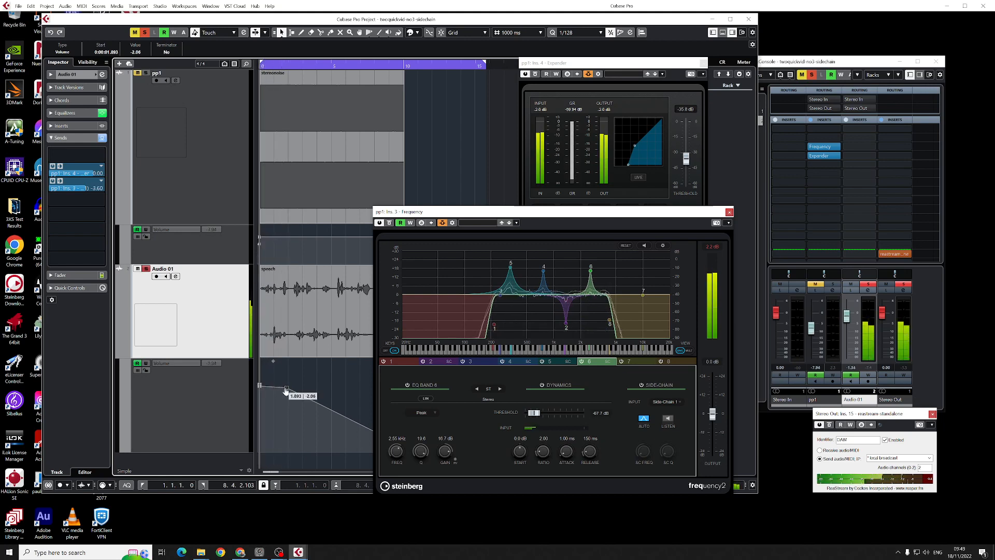
{"action": "left_click_drag", "start_coordinate": [286, 391], "coordinate": [259, 469]}
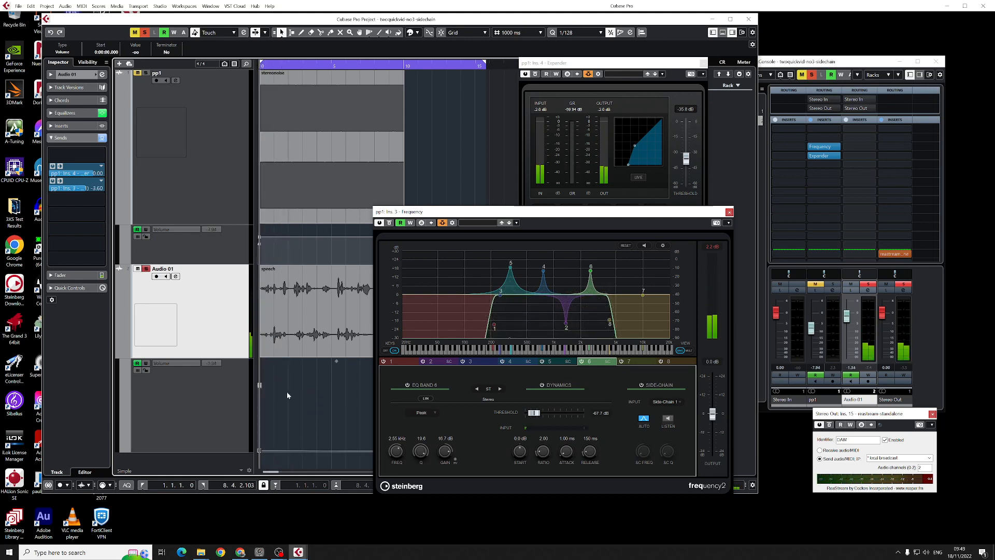
- Bring the pp1 Expander window to the front and unsolo the Audio 01 track
{"action": "left_click", "coordinate": [827, 61]}
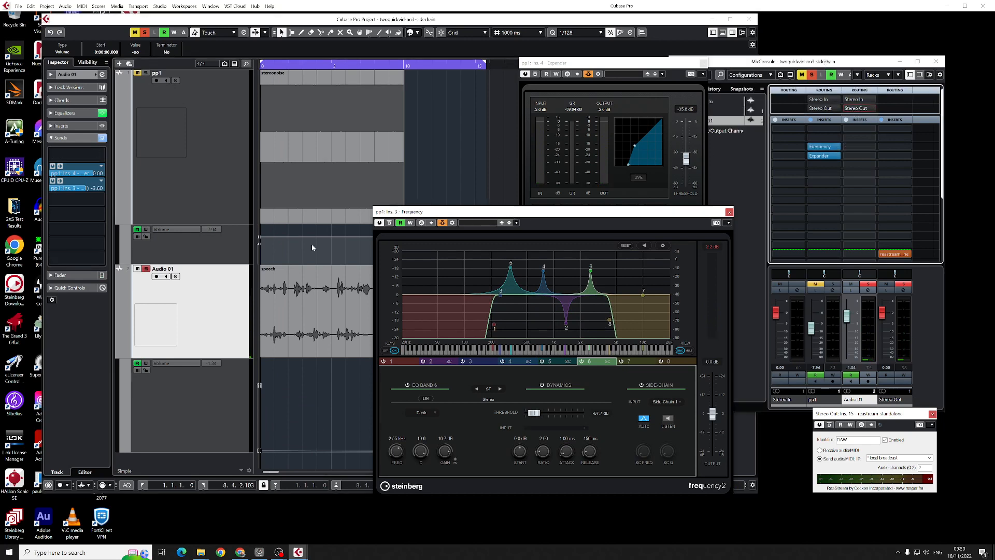
{"action": "left_click", "coordinate": [215, 293]}
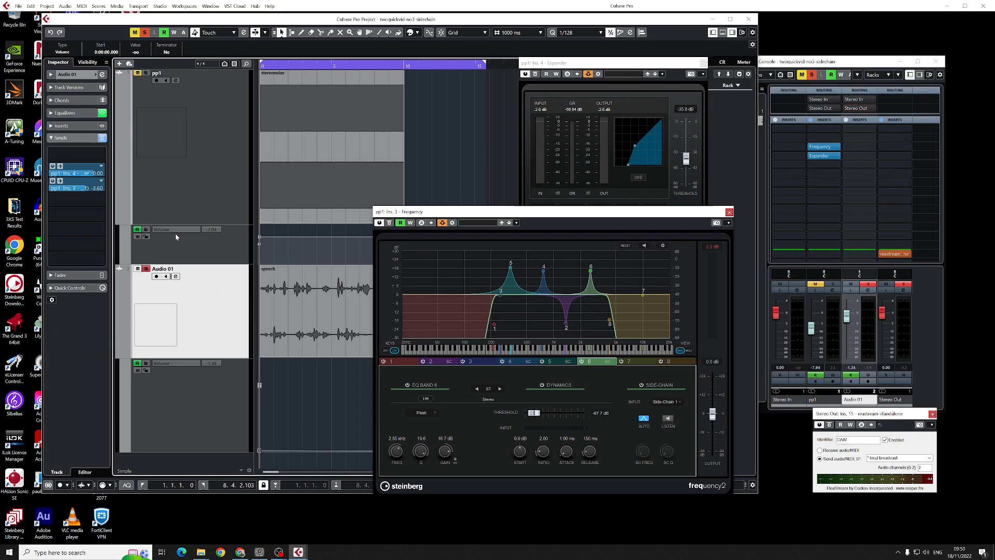
{"action": "left_click", "coordinate": [554, 104]}
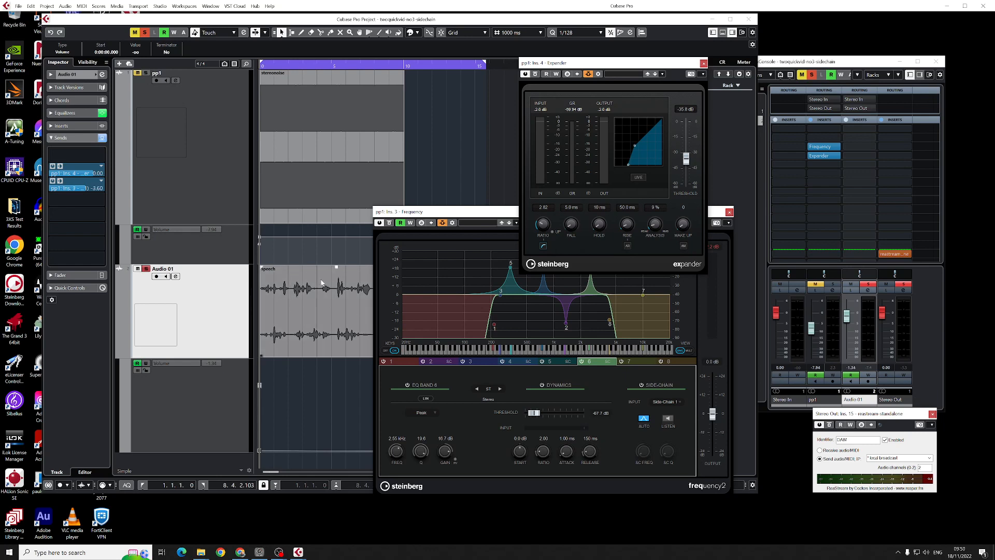
{"action": "left_click", "coordinate": [147, 269]}
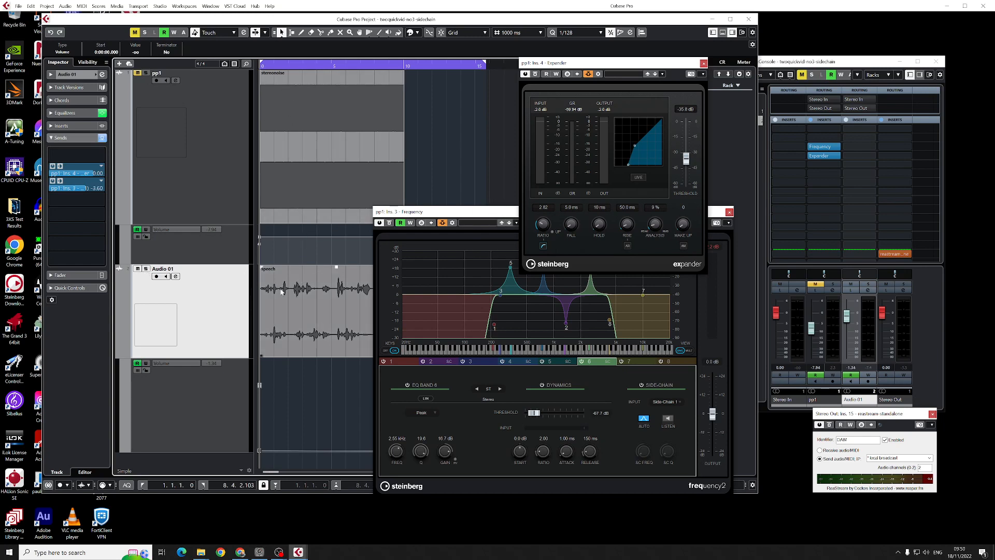
- Show all bands in the Frequency EQ and compare band 1's Cut 12 and Cut 24 slopes before restoring Cut 96
{"action": "left_click", "coordinate": [482, 215]}
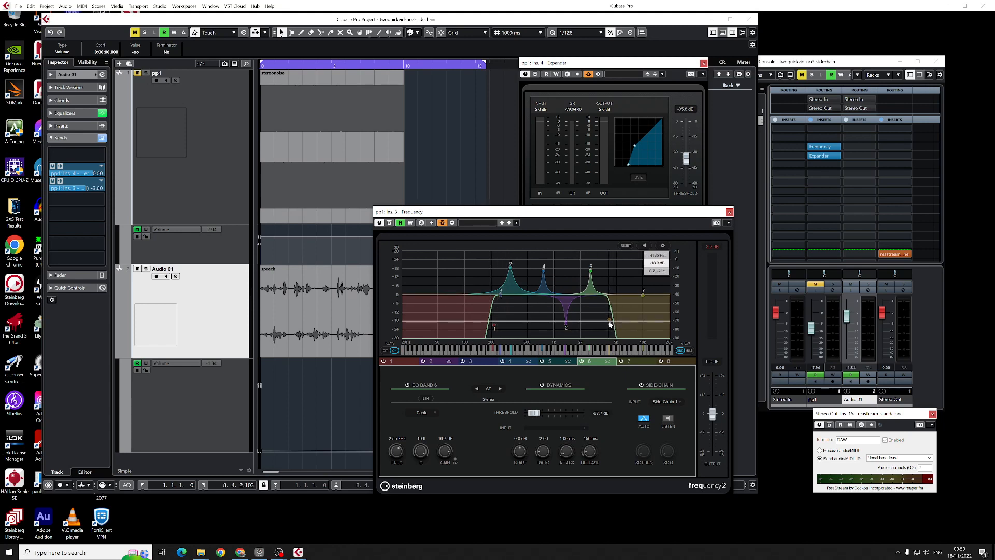
{"action": "left_click", "coordinate": [689, 351]}
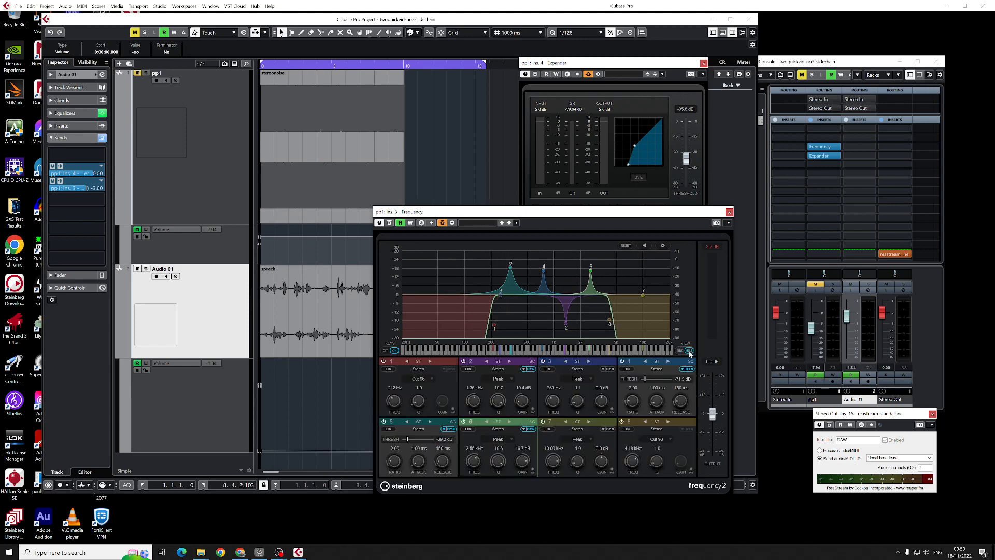
{"action": "left_click", "coordinate": [418, 380]}
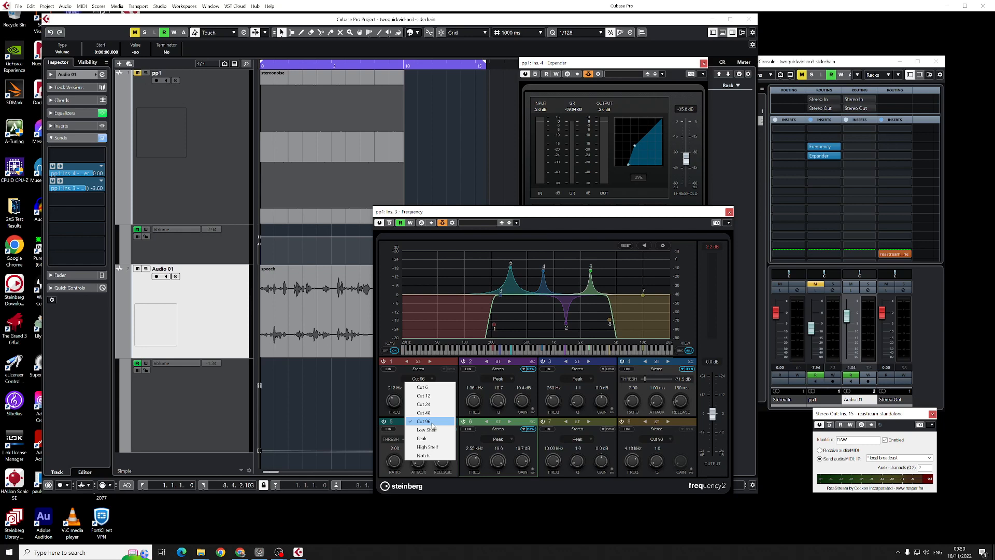
{"action": "left_click", "coordinate": [425, 396]}
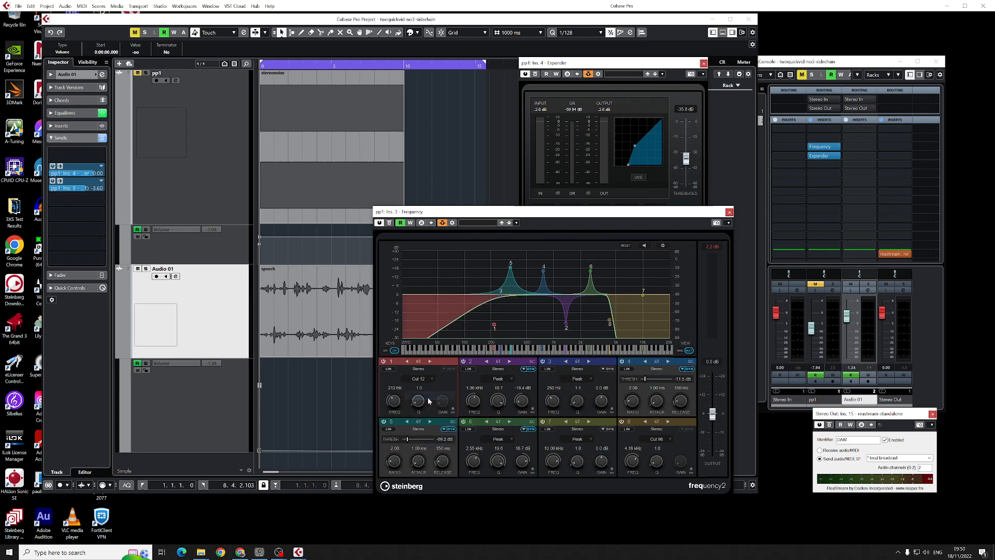
{"action": "left_click", "coordinate": [418, 379]}
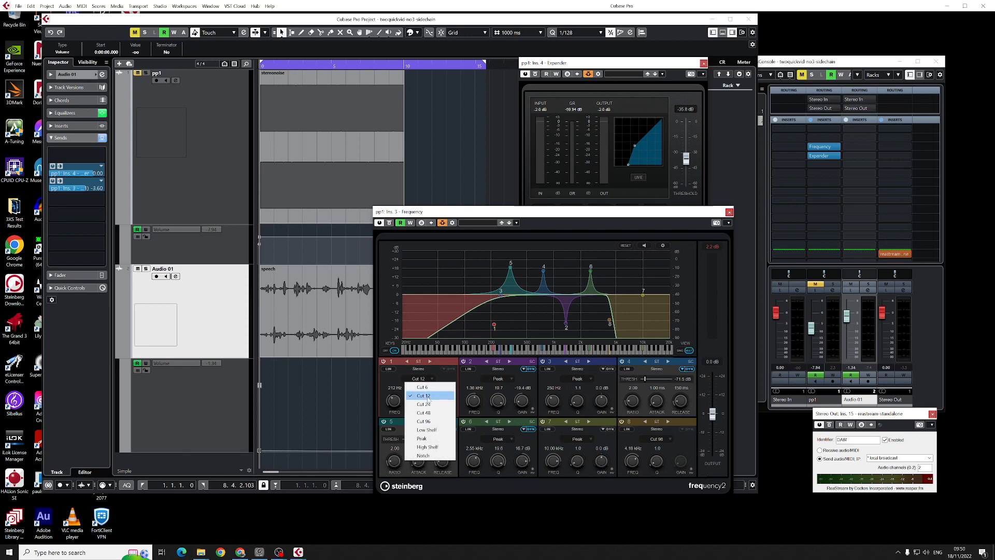
{"action": "left_click", "coordinate": [429, 403]}
{"action": "left_click", "coordinate": [428, 379]}
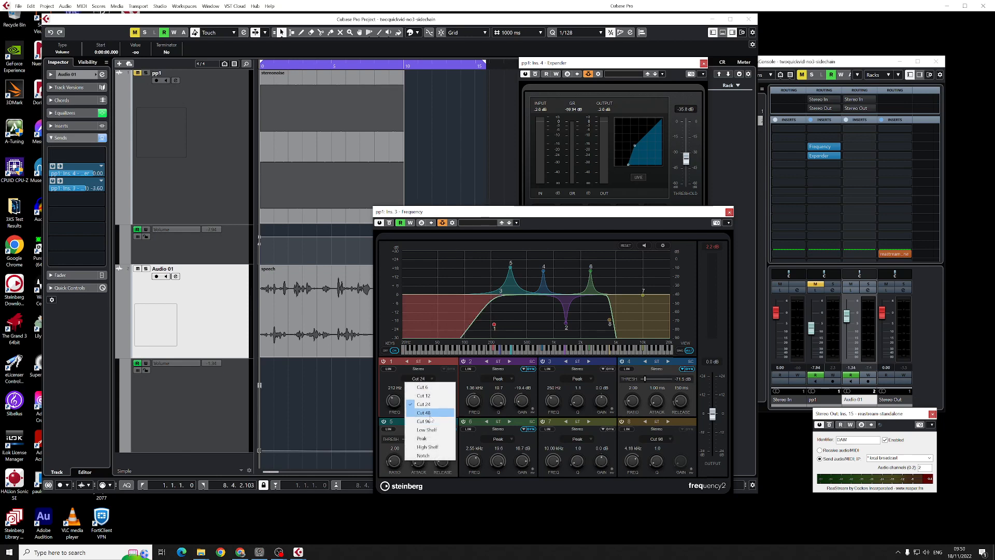
{"action": "left_click", "coordinate": [430, 421]}
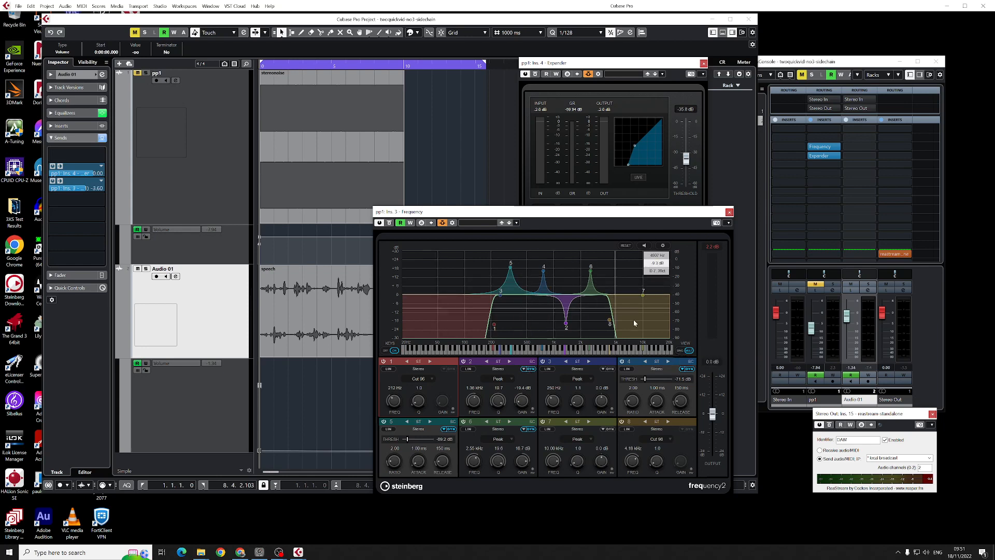
- Return the Frequency EQ to the single-band view and toggle band 2's side-chain off and on
{"action": "left_click", "coordinate": [683, 350]}
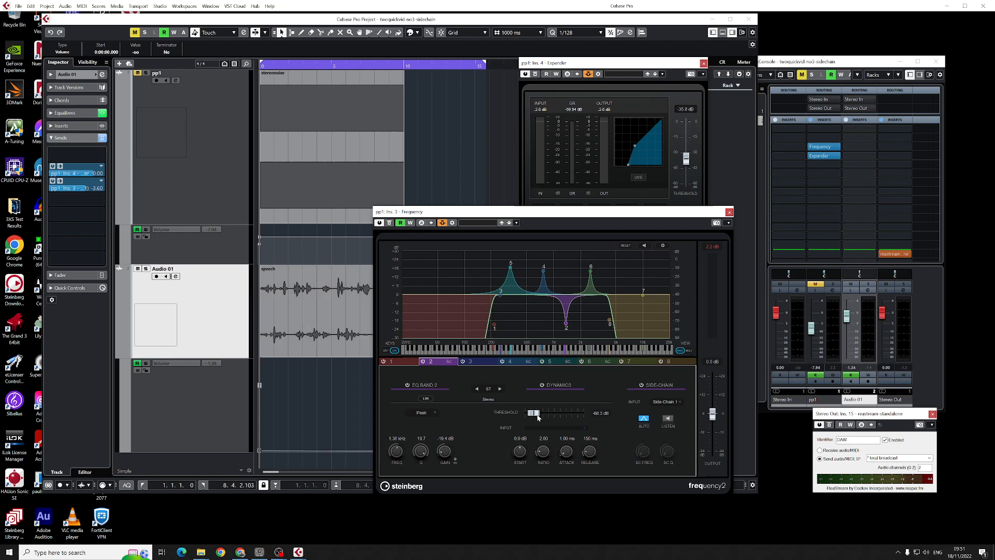
{"action": "left_click", "coordinate": [641, 386]}
{"action": "left_click", "coordinate": [641, 386]}
{"action": "left_click", "coordinate": [642, 386]}
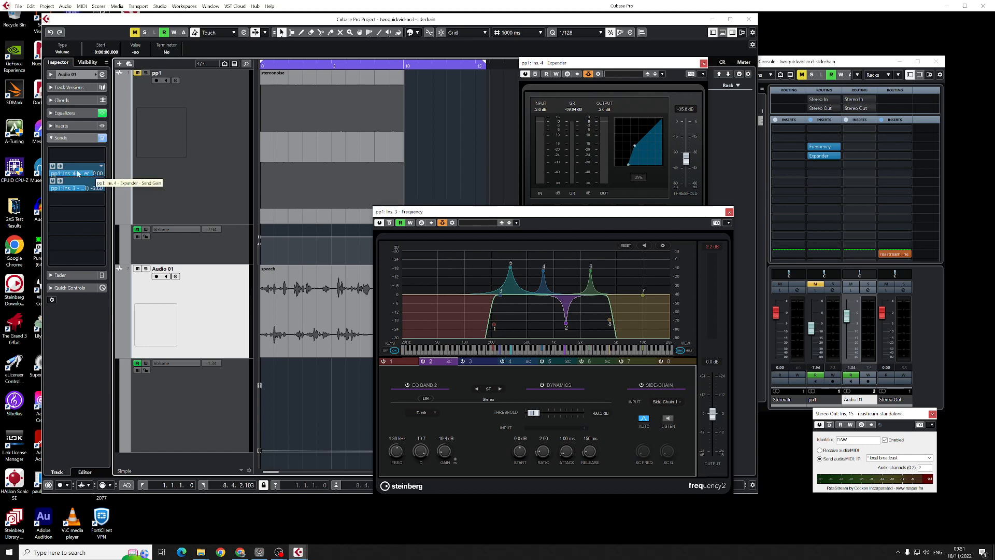
- Route Audio 01's first send to the pp1 Expander side-chain and move the Frequency window slightly aside
{"action": "left_click", "coordinate": [101, 168]}
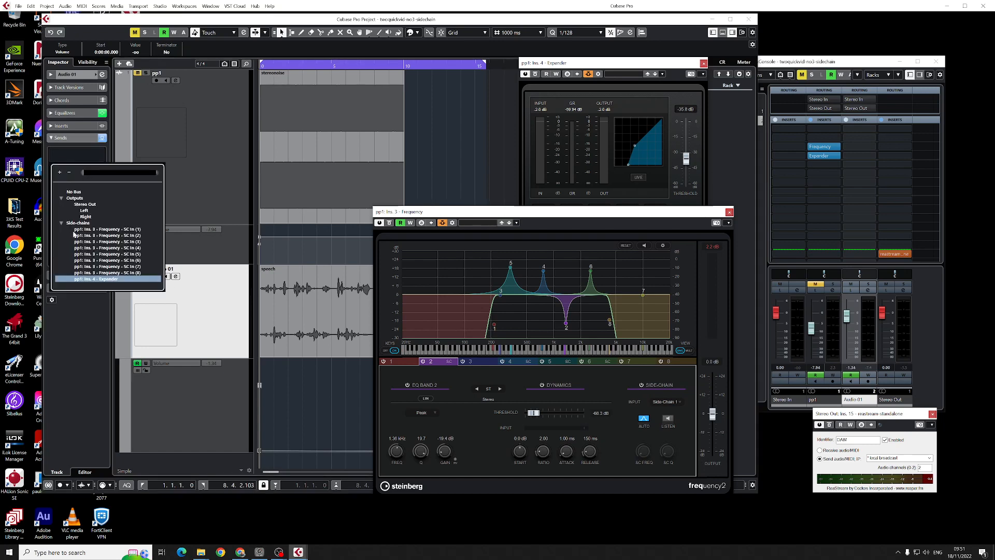
{"action": "left_click", "coordinate": [112, 281]}
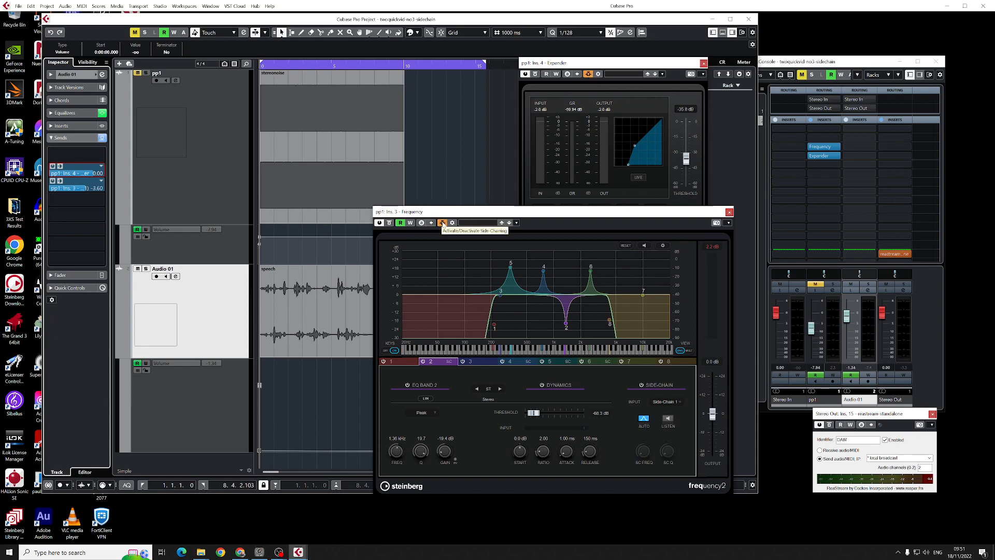
{"action": "left_click_drag", "start_coordinate": [455, 212], "coordinate": [475, 222]}
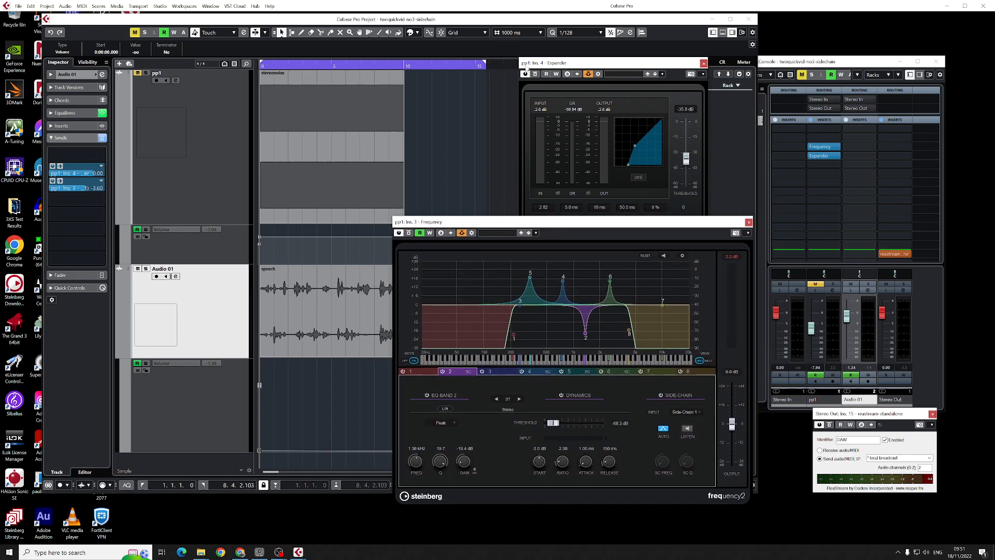
- Unmute pp1 and shape Audio 01's volume automation to hold at about -2 dB before curving down, auditioning it with the noise
{"action": "left_click", "coordinate": [138, 73]}
{"action": "key", "text": "space"}
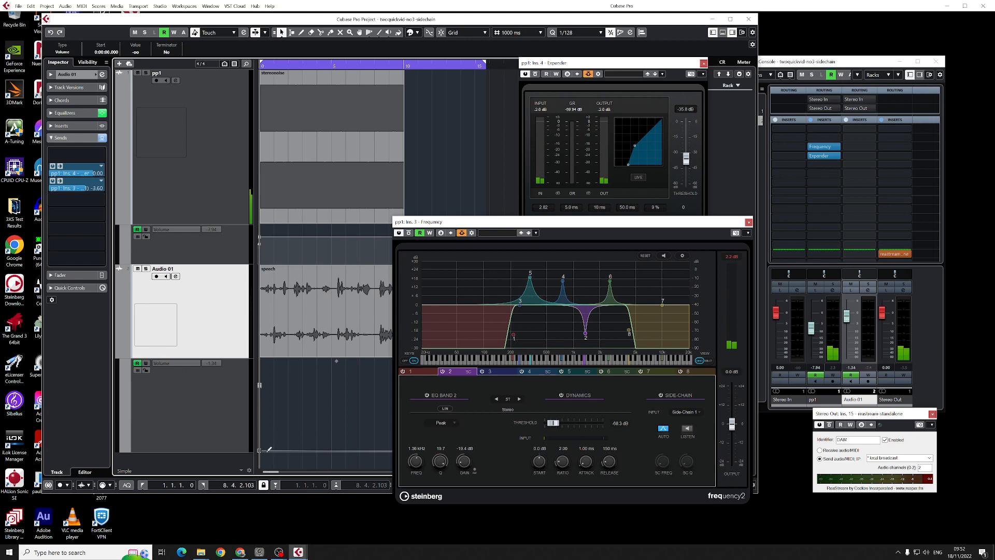
{"action": "left_click_drag", "start_coordinate": [260, 451], "coordinate": [311, 388]}
{"action": "key", "text": "space"}
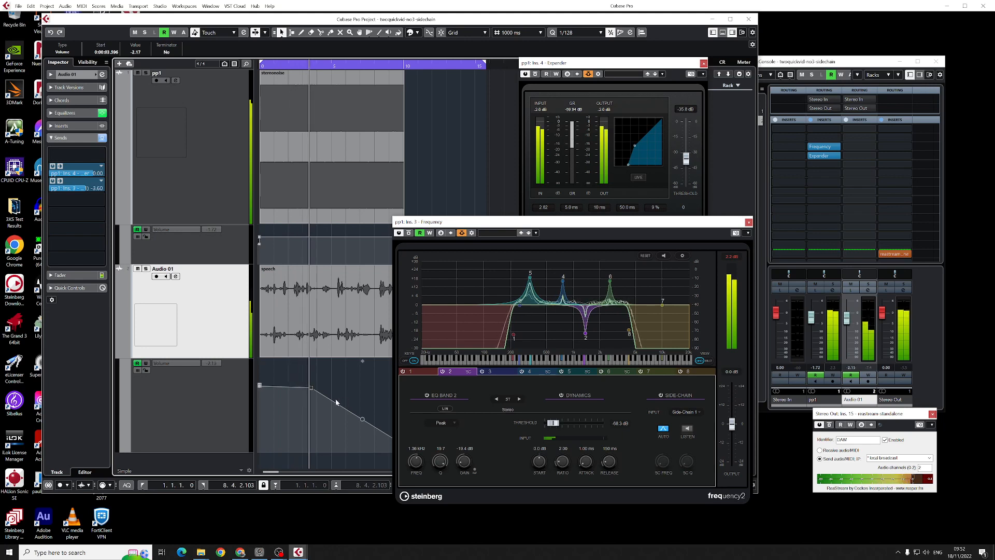
{"action": "left_click_drag", "start_coordinate": [362, 419], "coordinate": [379, 400]}
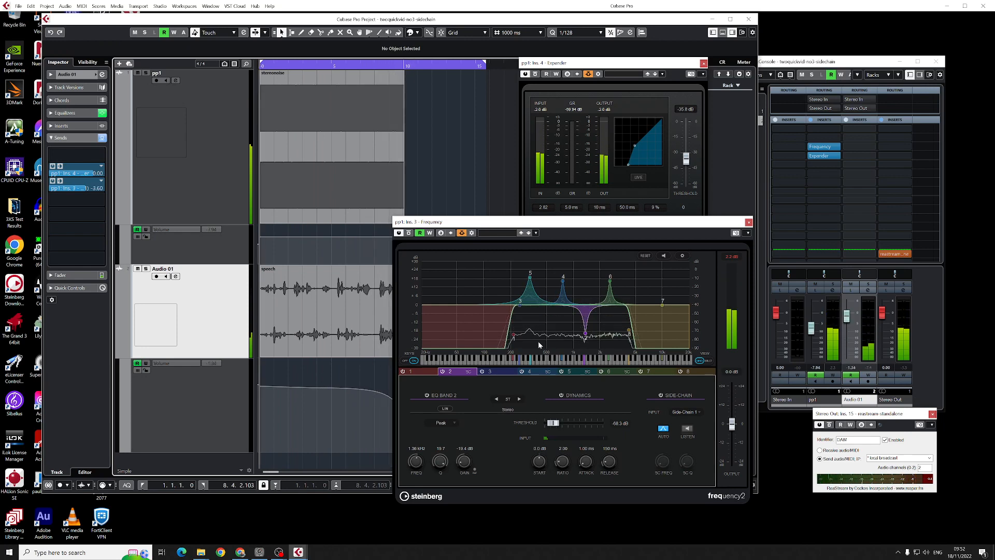
- Replace the stereonoise clip on pp1 with the stones clip at the project start and play it with the speech
{"action": "left_click", "coordinate": [294, 147]}
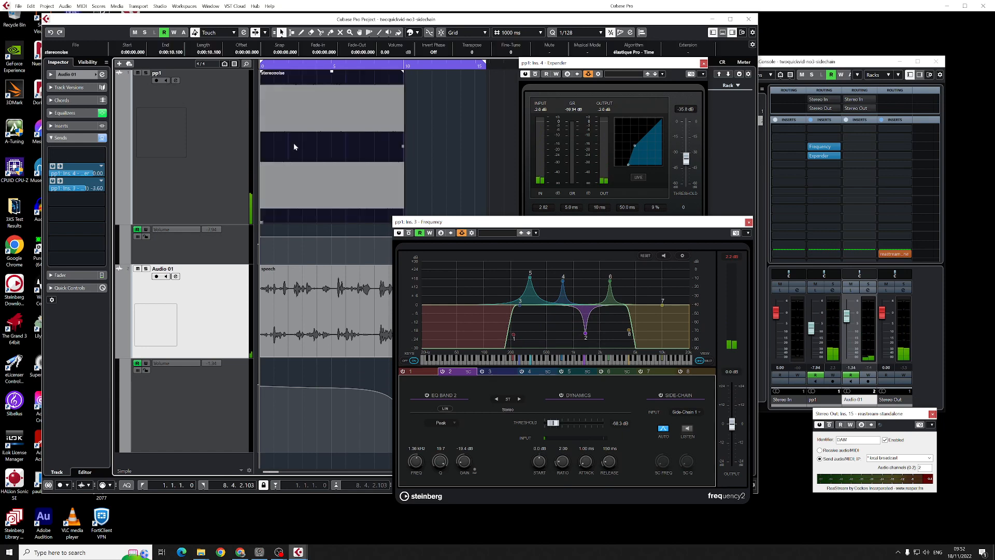
{"action": "key", "text": "Delete"}
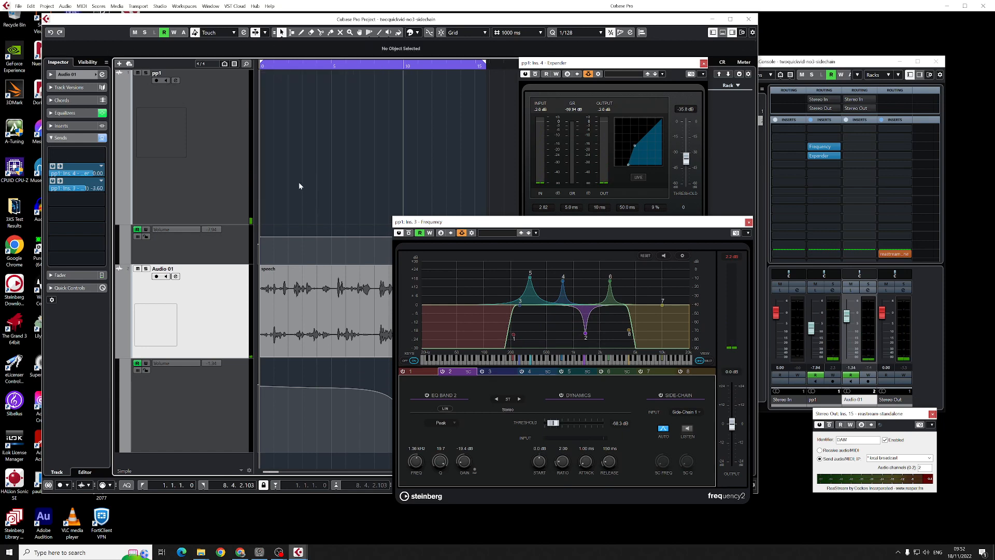
{"action": "key", "text": "alt+Tab"}
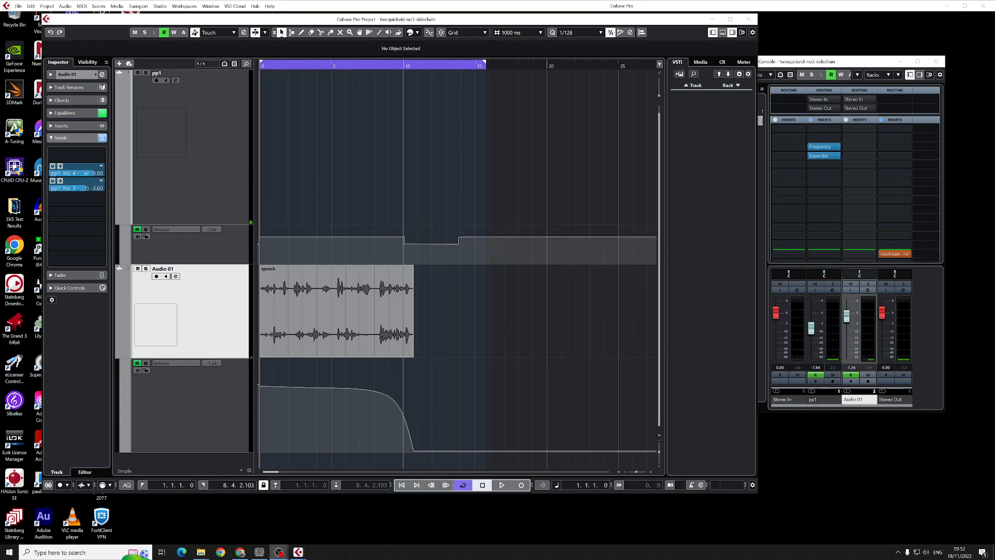
{"action": "key", "text": "alt+Tab"}
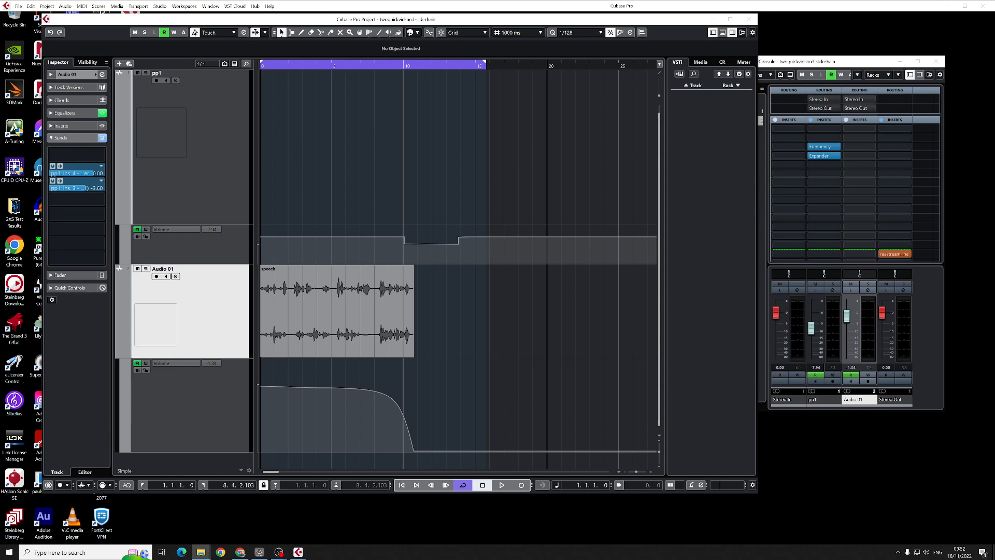
{"action": "left_click_drag", "start_coordinate": [405, 130], "coordinate": [265, 130]}
{"action": "left_click_drag", "start_coordinate": [333, 145], "coordinate": [309, 140]}
{"action": "key", "text": "space"}
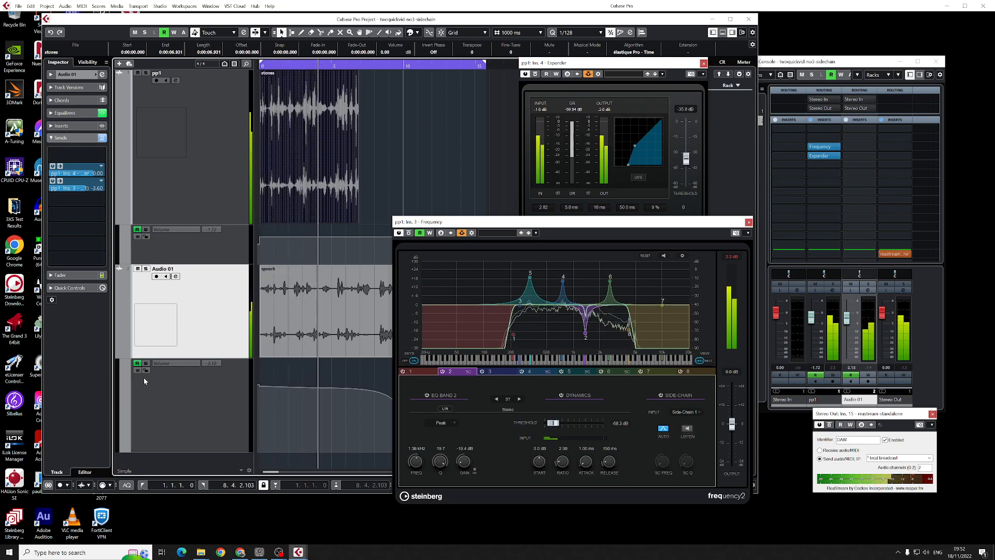
{"action": "key", "text": "space"}
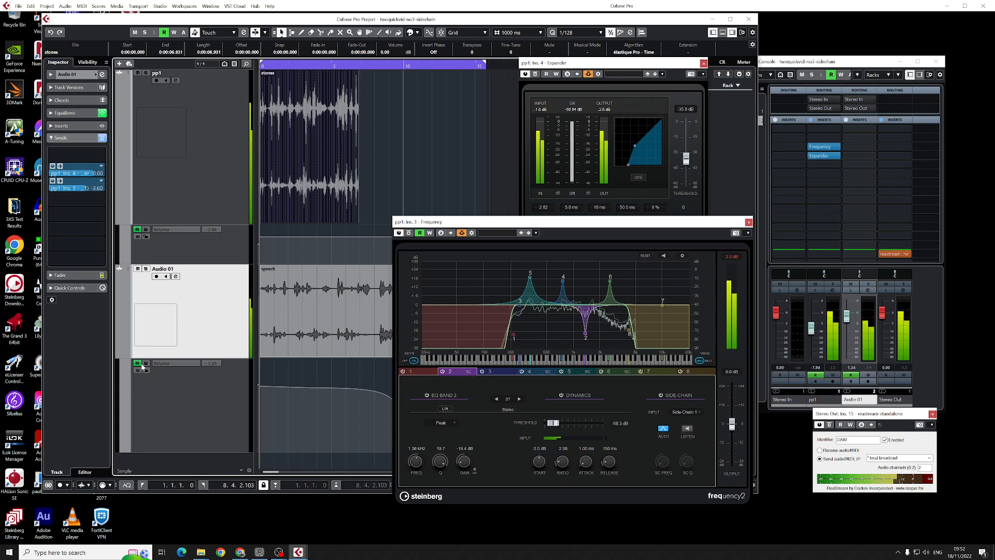
- Lower Audio 01's volume automation to its minimum from the project start and listen to the stones clip without speech
{"action": "left_click_drag", "start_coordinate": [260, 387], "coordinate": [260, 460]}
{"action": "left_click_drag", "start_coordinate": [311, 389], "coordinate": [348, 454]}
{"action": "left_click", "coordinate": [260, 389]}
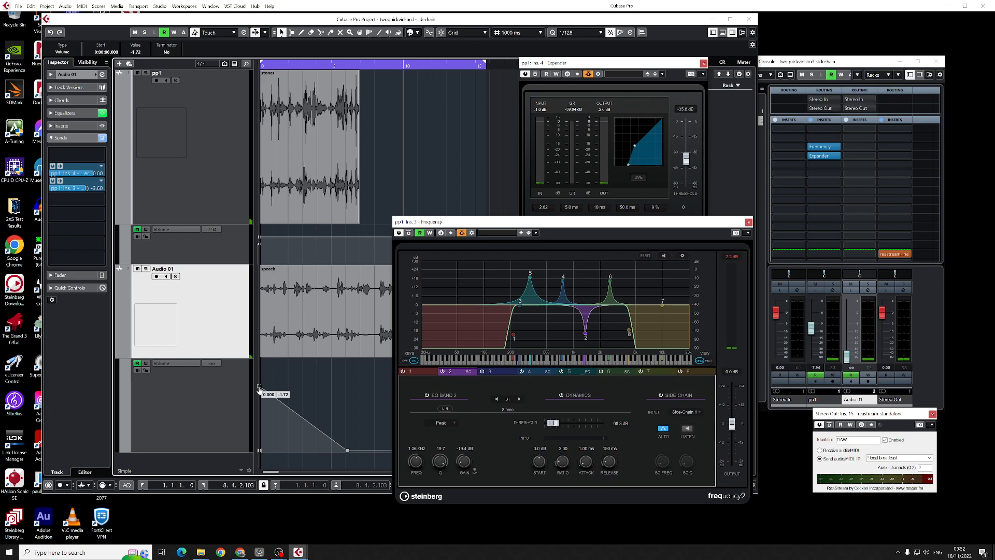
{"action": "key", "text": "Delete"}
{"action": "key", "text": "space"}
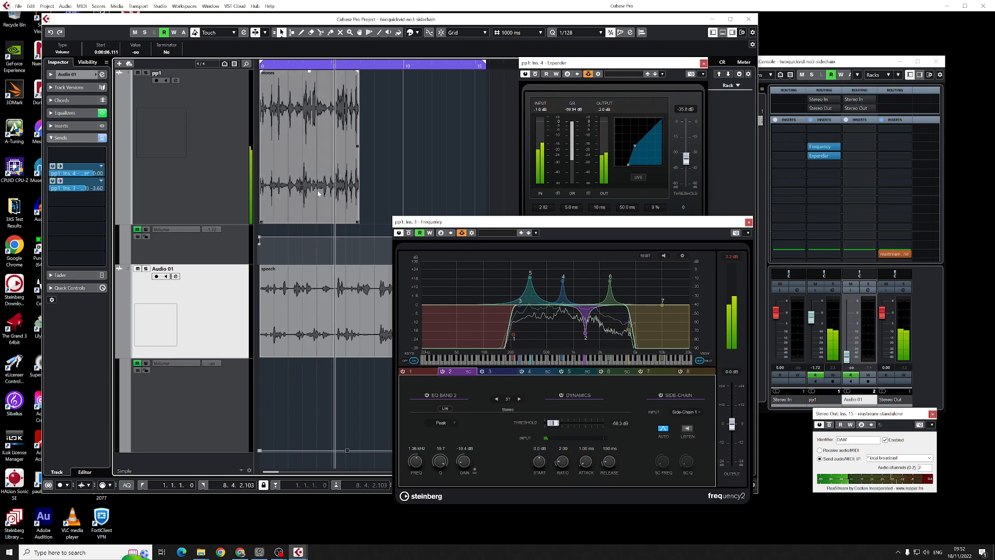
{"action": "key", "text": "space"}
- Replace the stones clip on pp1 with the pp2 clip at the project start and play it
{"action": "left_click", "coordinate": [314, 156]}
{"action": "key", "text": "Delete"}
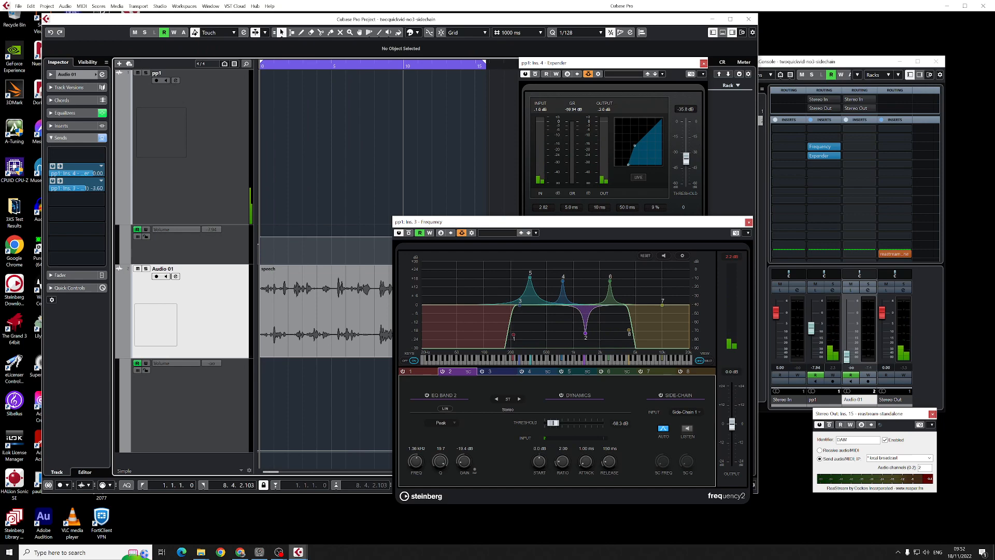
{"action": "left_click_drag", "start_coordinate": [0, 143], "coordinate": [312, 142]}
{"action": "left_click_drag", "start_coordinate": [262, 222], "coordinate": [372, 218]}
{"action": "left_click_drag", "start_coordinate": [428, 156], "coordinate": [322, 151]}
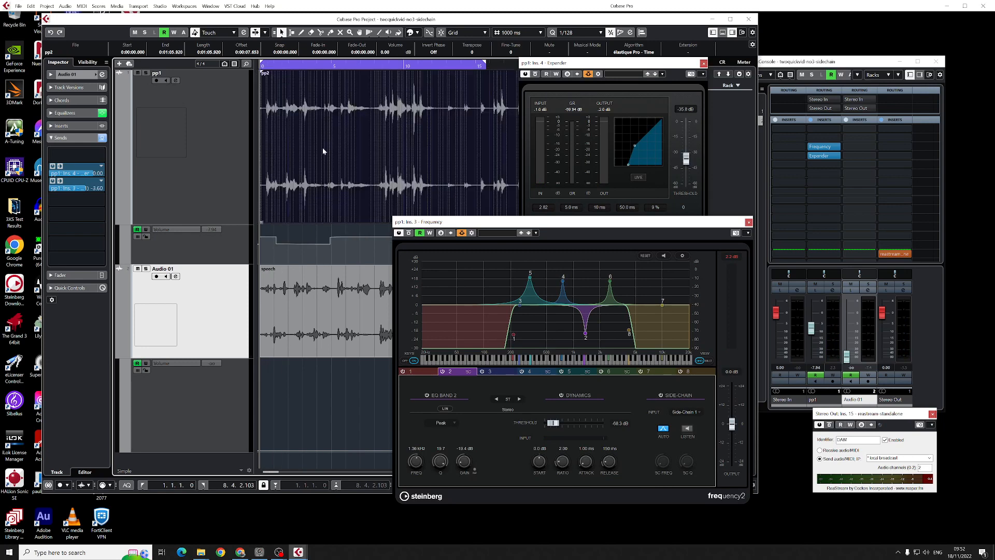
{"action": "key", "text": "space"}
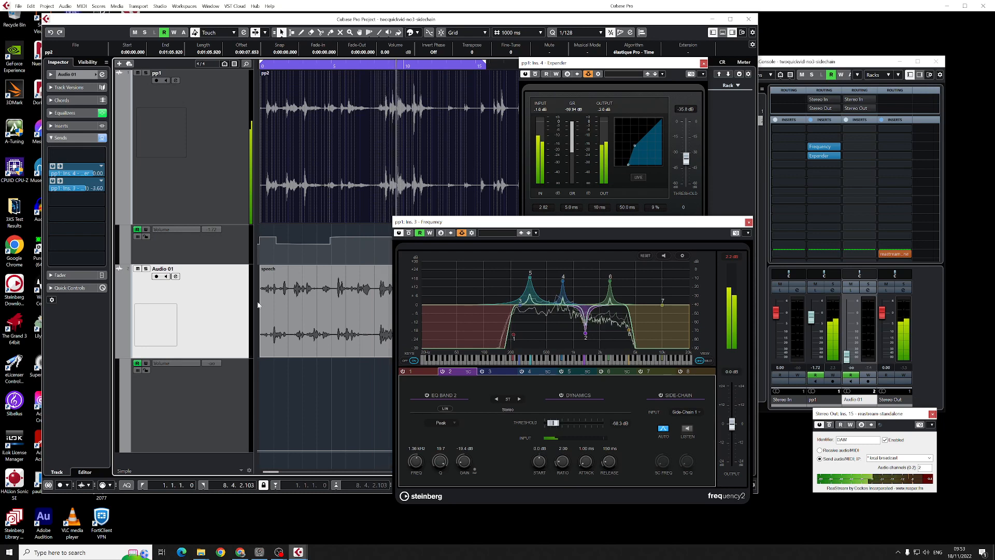
- Replace the speech clip on Audio 01 with the stones clip at the project start and play it against the pp2 clip
{"action": "key", "text": "space"}
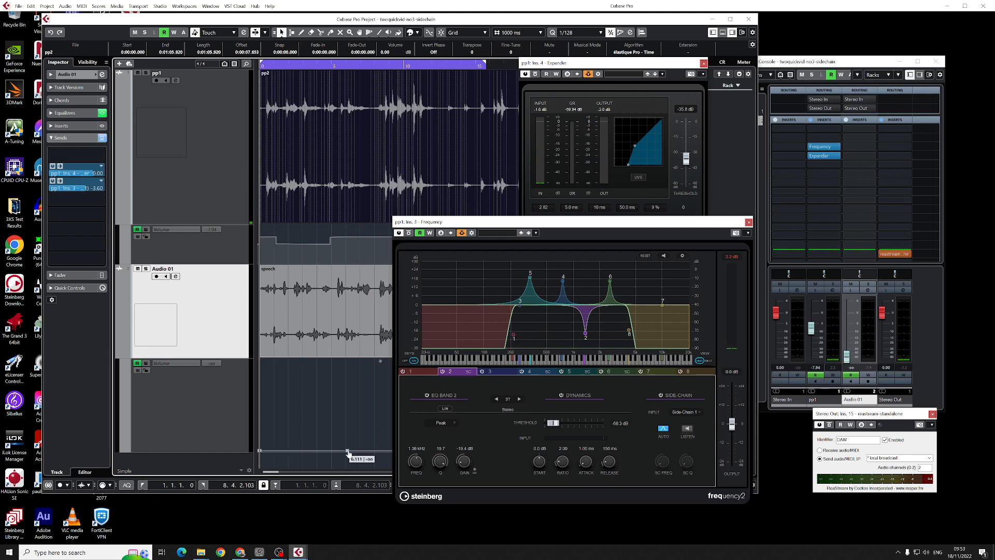
{"action": "left_click", "coordinate": [261, 449]}
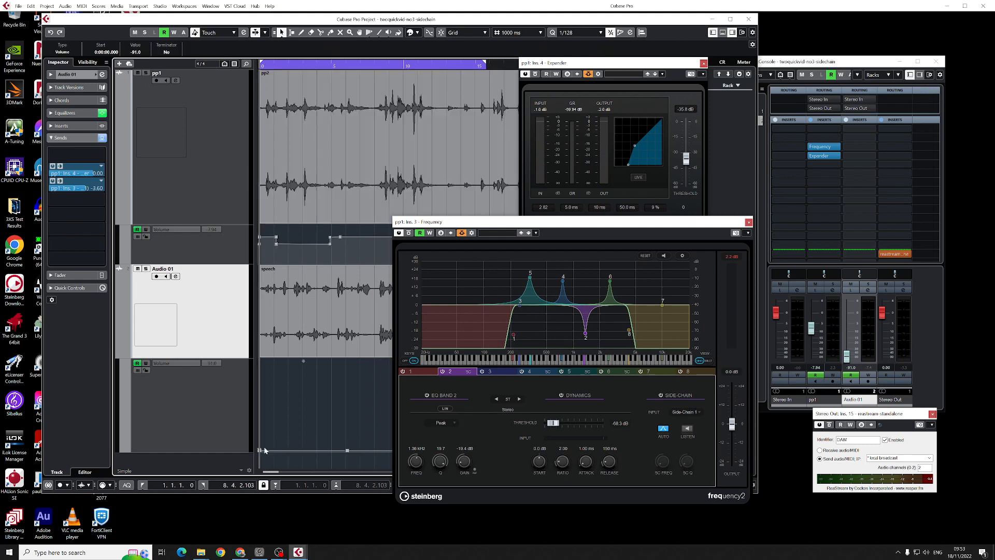
{"action": "left_click", "coordinate": [322, 307]}
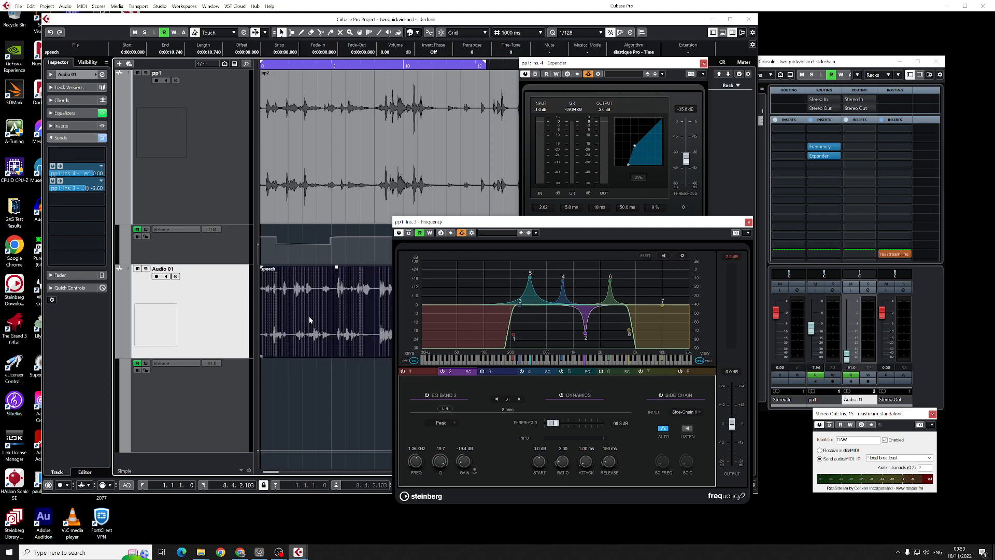
{"action": "key", "text": "Delete"}
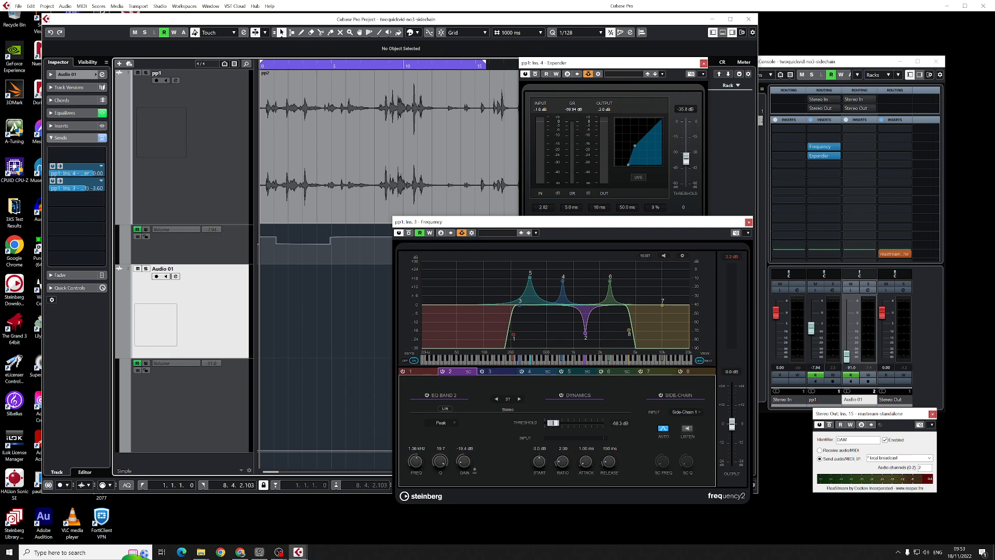
{"action": "left_click_drag", "start_coordinate": [300, 254], "coordinate": [291, 286]}
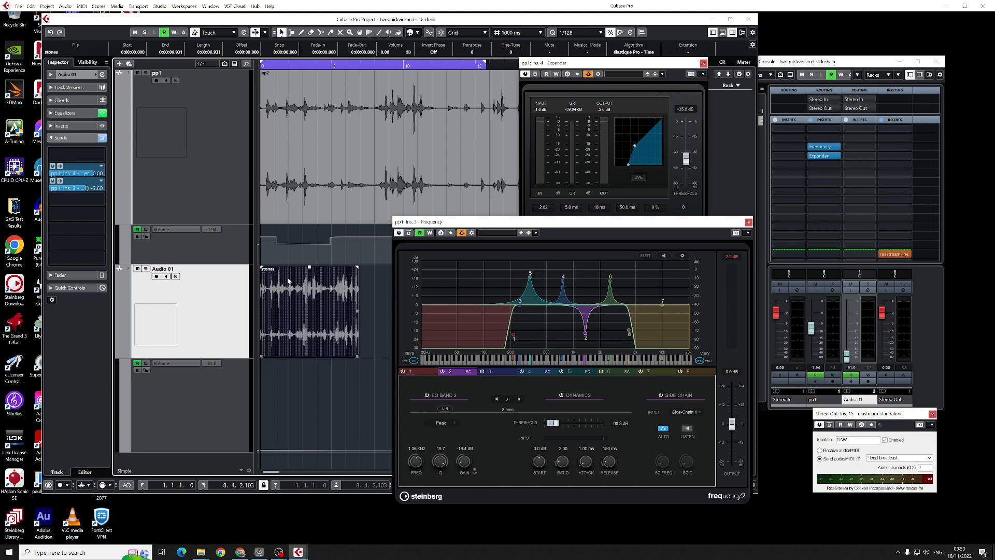
{"action": "key", "text": "space"}
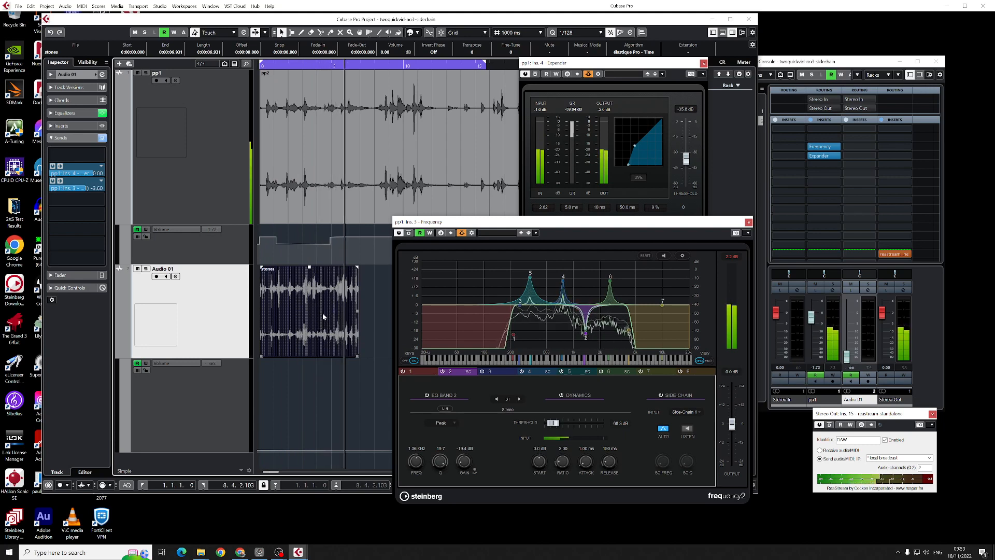
{"action": "key", "text": "space"}
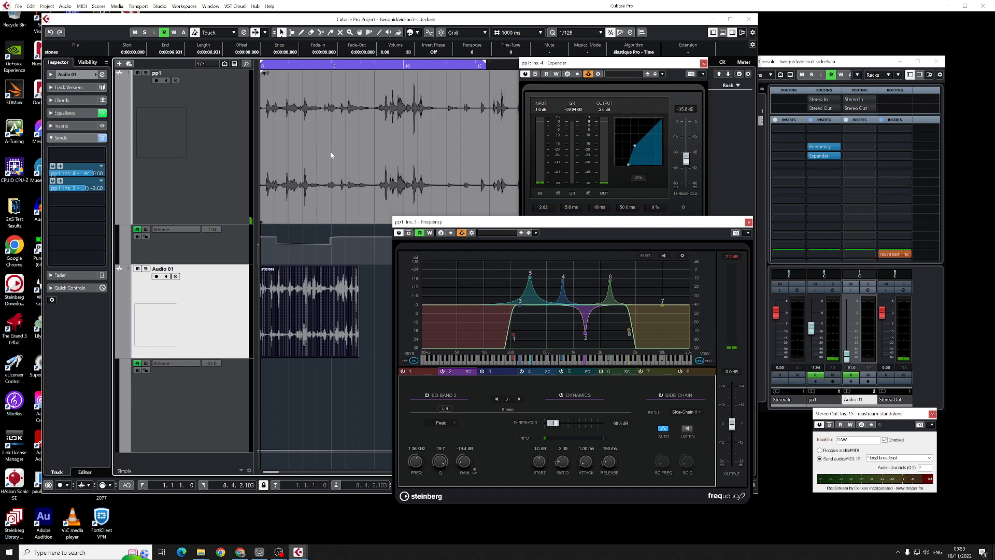
- Delete the pp2 clip from the pp1 track
{"action": "left_click", "coordinate": [343, 138]}
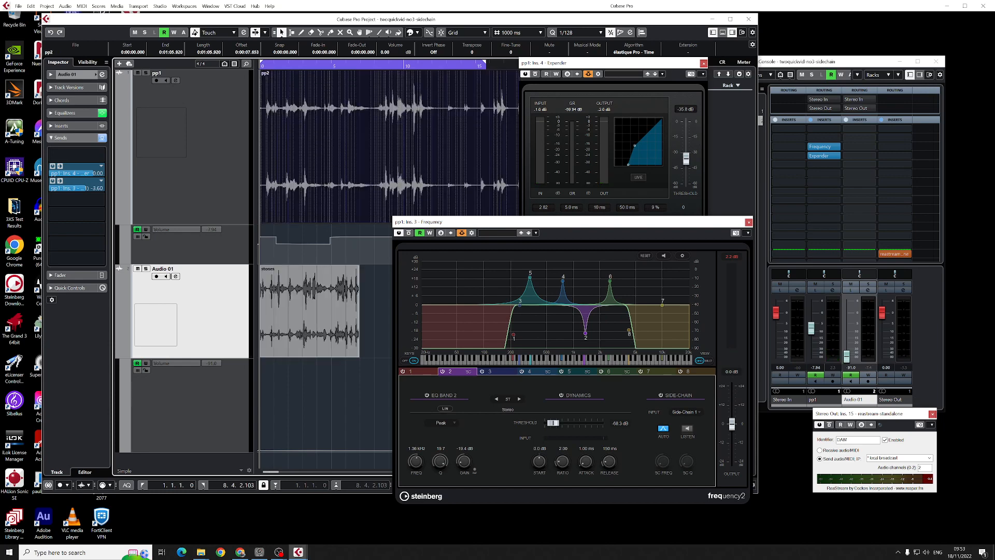
{"action": "key", "text": "alt+Tab"}
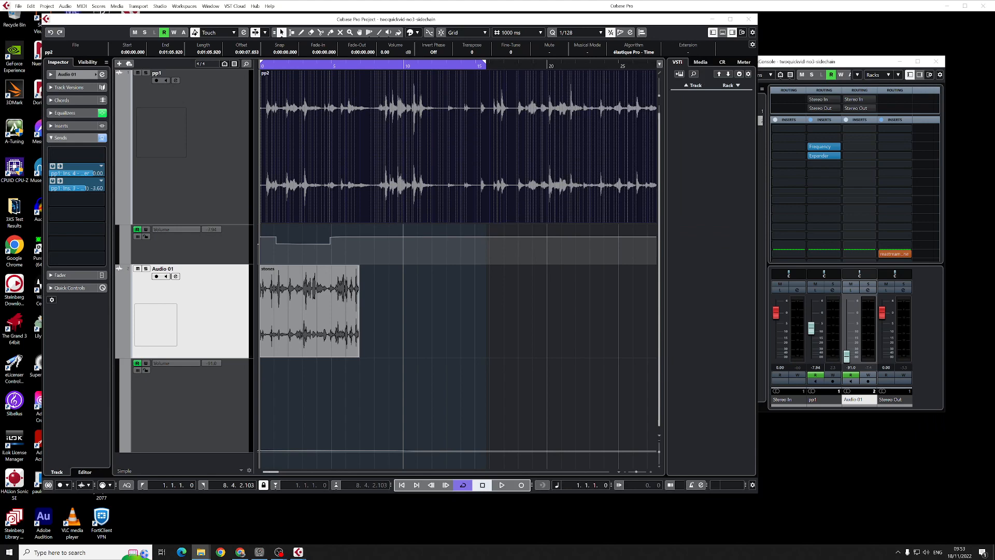
{"action": "left_click", "coordinate": [340, 137]}
{"action": "key", "text": "Delete"}
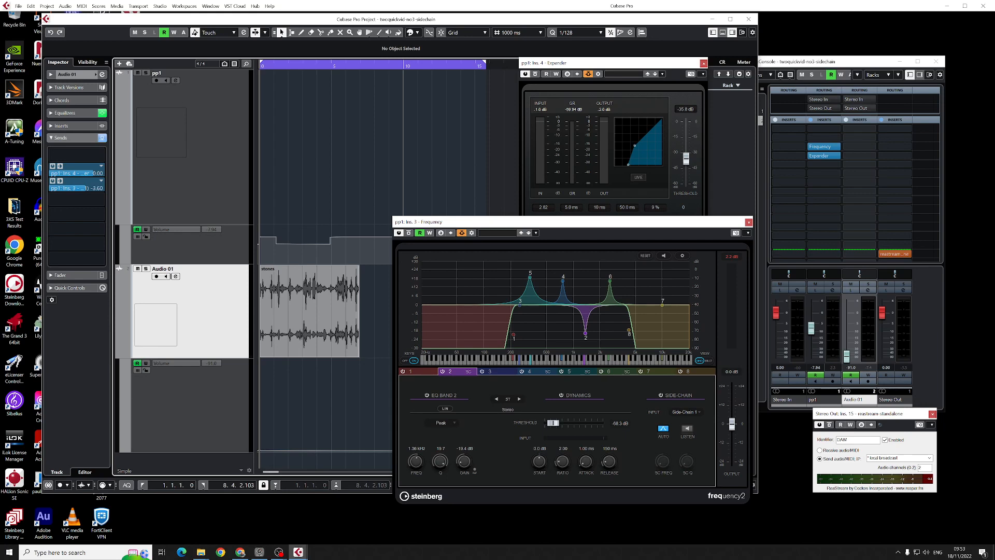
- Import mysine2 onto pp1, audition it from the project start, and remove the clip again
{"action": "key", "text": "alt+Tab"}
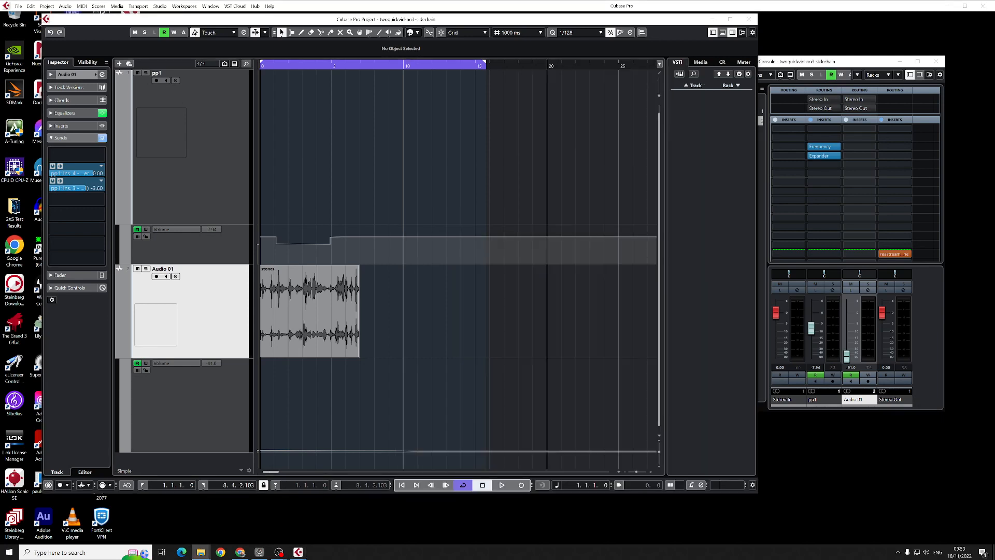
{"action": "left_click_drag", "start_coordinate": [0, 156], "coordinate": [318, 156]}
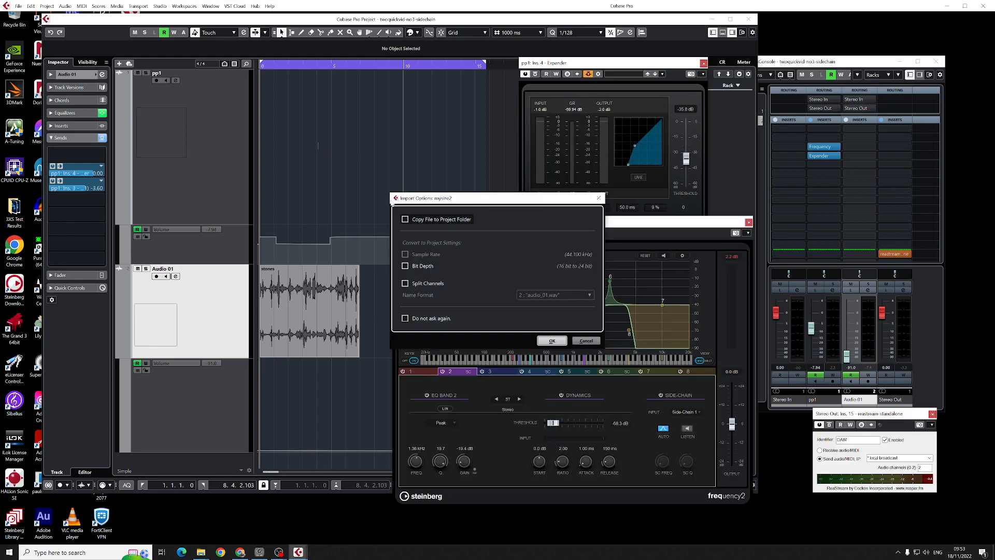
{"action": "left_click", "coordinate": [552, 341]}
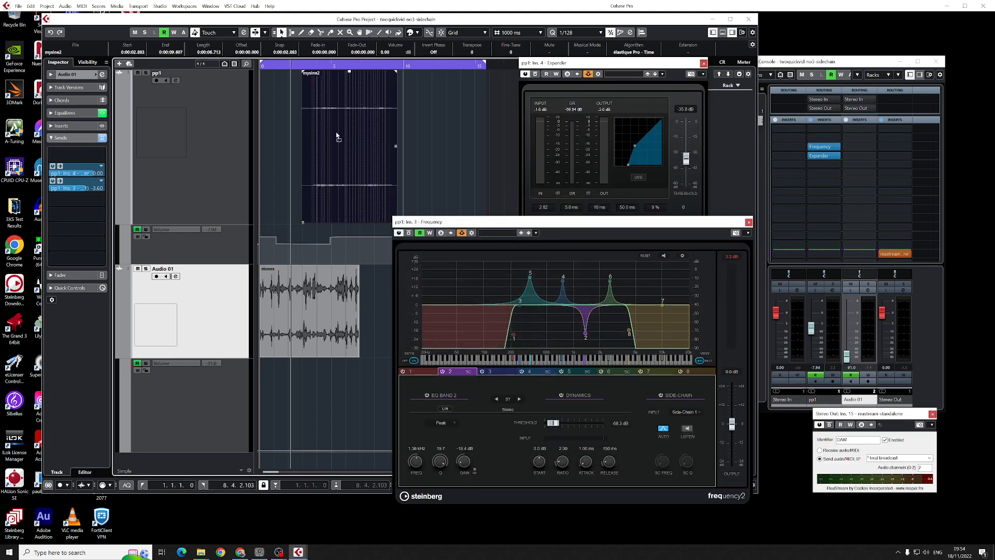
{"action": "left_click_drag", "start_coordinate": [337, 137], "coordinate": [313, 132]}
{"action": "key", "text": "space"}
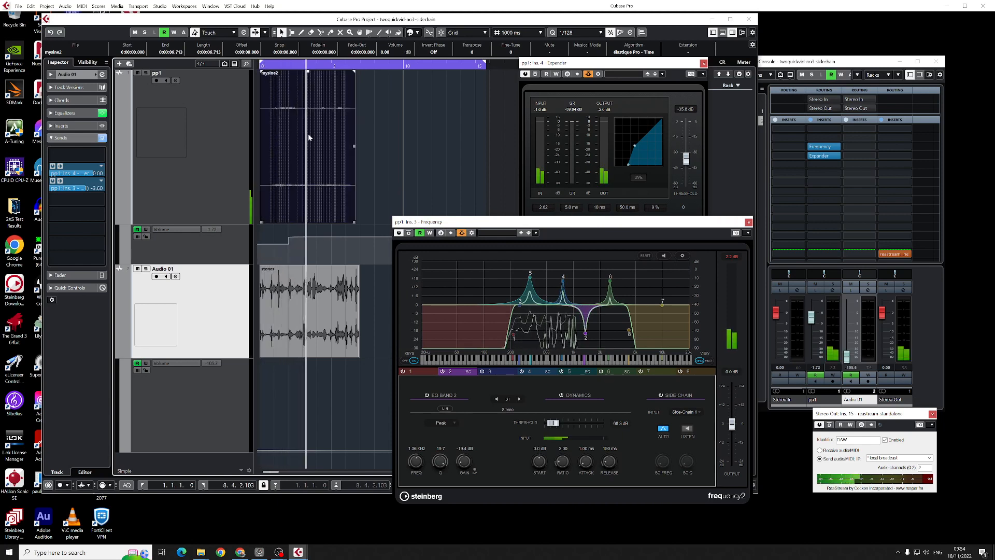
{"action": "key", "text": "space"}
{"action": "key", "text": "Delete"}
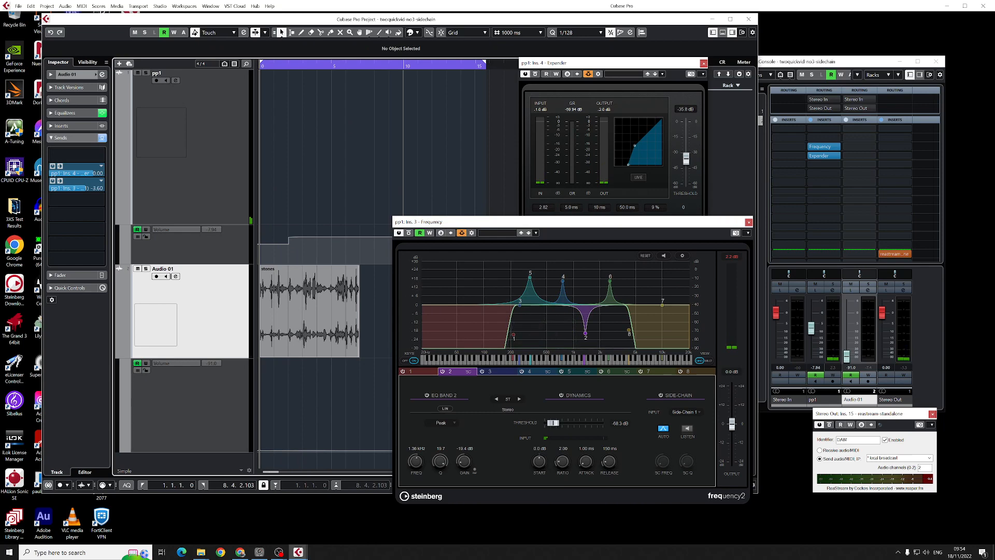
- Add the stereonoise clip to pp1 at the project start and play it with the stones clip
{"action": "key", "text": "alt+Tab"}
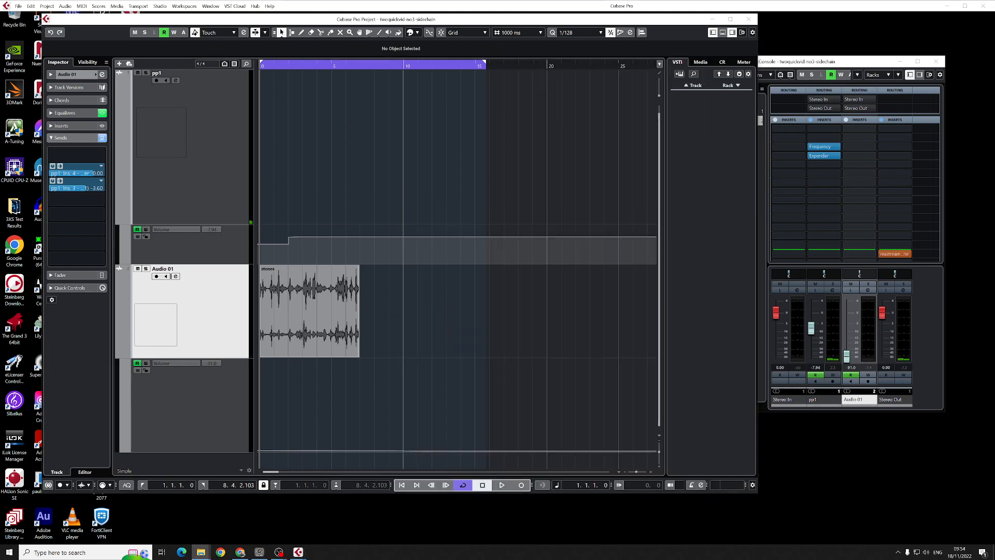
{"action": "left_click", "coordinate": [386, 158]}
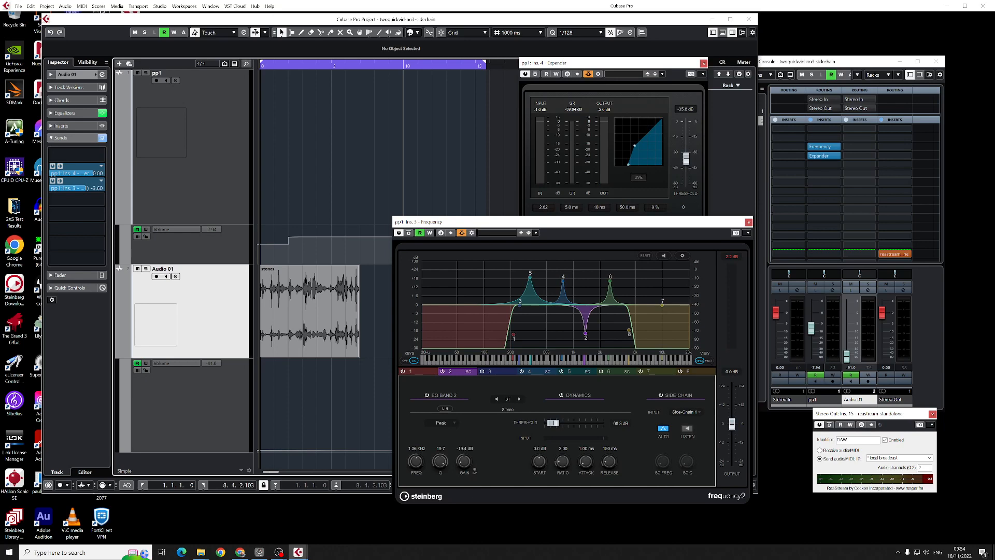
{"action": "key", "text": "alt+Tab"}
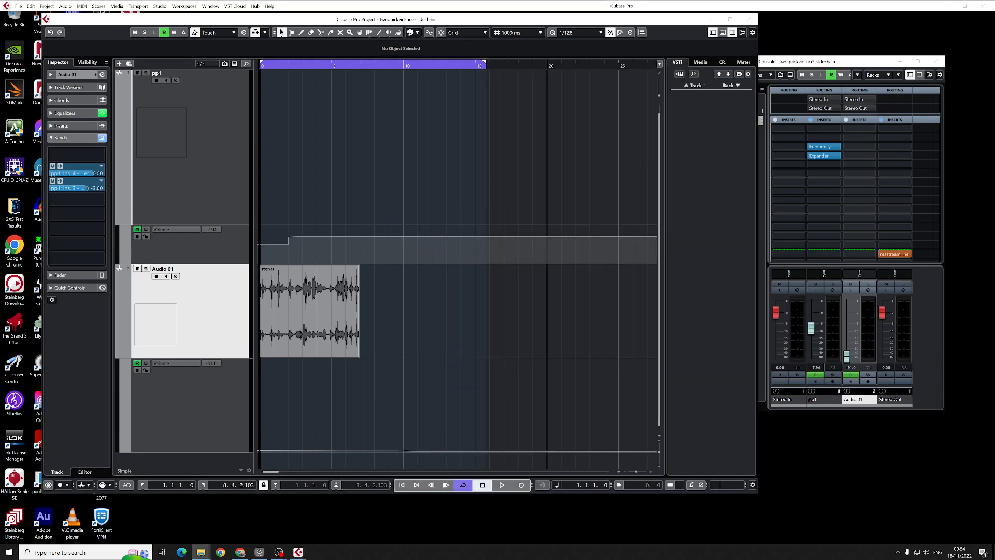
{"action": "left_click_drag", "start_coordinate": [332, 103], "coordinate": [297, 112]}
{"action": "left_click_drag", "start_coordinate": [328, 143], "coordinate": [267, 138]}
{"action": "key", "text": "space"}
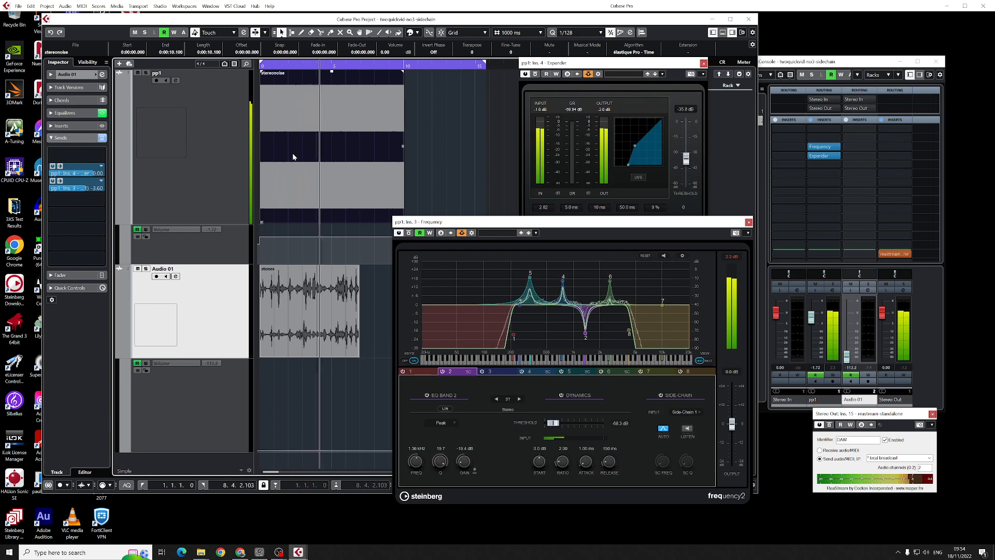
{"action": "key", "text": "space"}
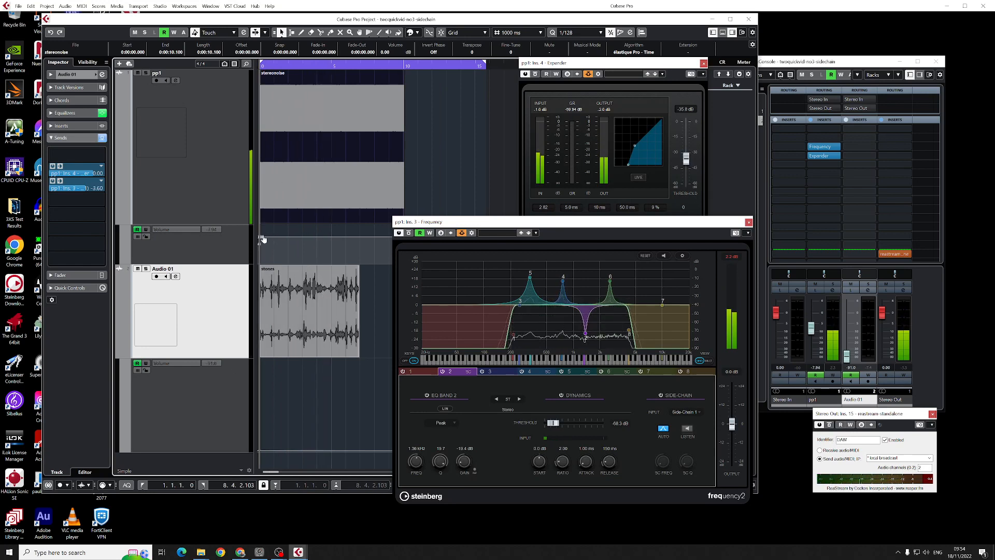
- Lower pp1's volume automation near the project start to about -6.9 dB and audition the noise
{"action": "left_click_drag", "start_coordinate": [262, 237], "coordinate": [262, 243]}
{"action": "key", "text": "space"}
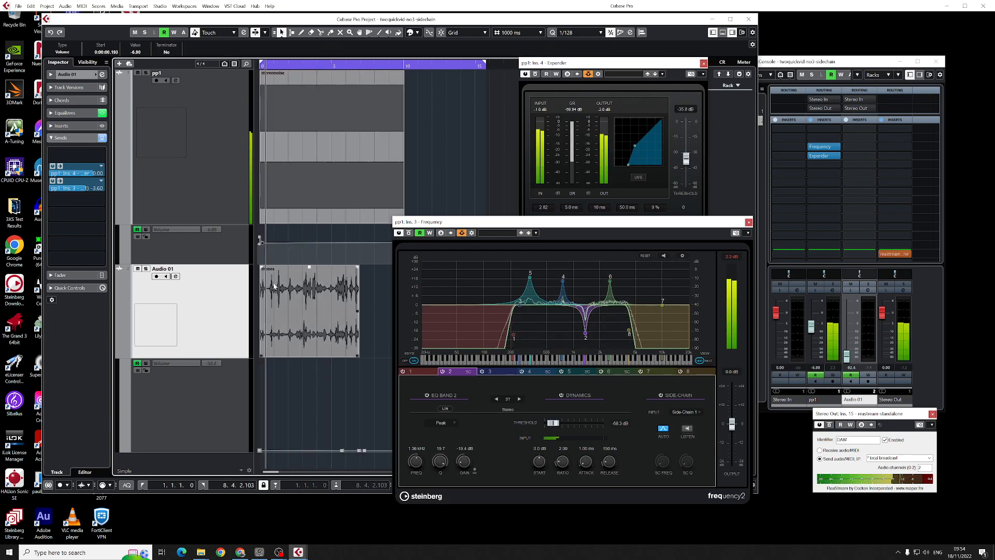
{"action": "key", "text": "space"}
- Raise the start of Audio 01's volume automation to about -3.7 dB, bend its descent into a late, steep curve, and play it
{"action": "left_click", "coordinate": [260, 451]}
{"action": "left_click_drag", "start_coordinate": [260, 451], "coordinate": [273, 394]}
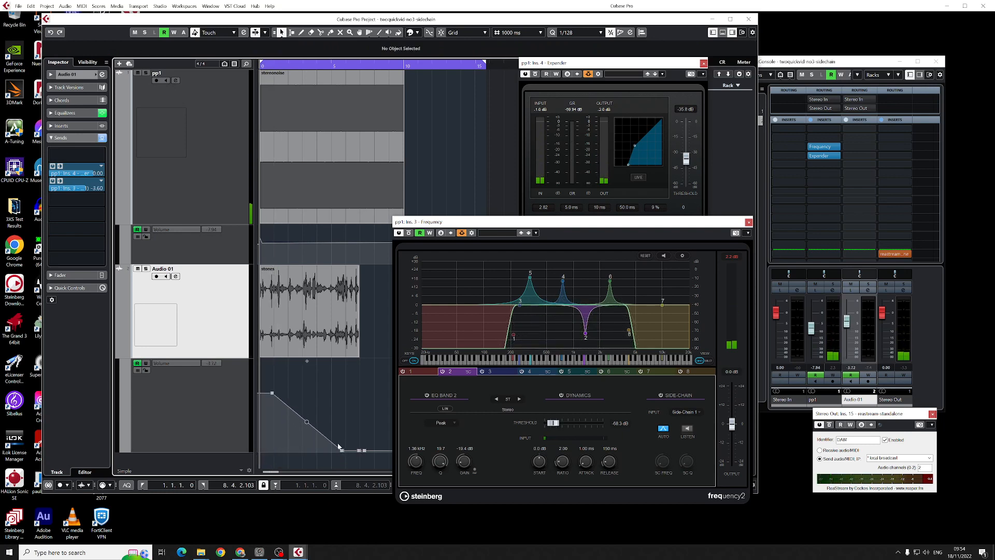
{"action": "left_click_drag", "start_coordinate": [306, 422], "coordinate": [326, 401]}
{"action": "key", "text": "space"}
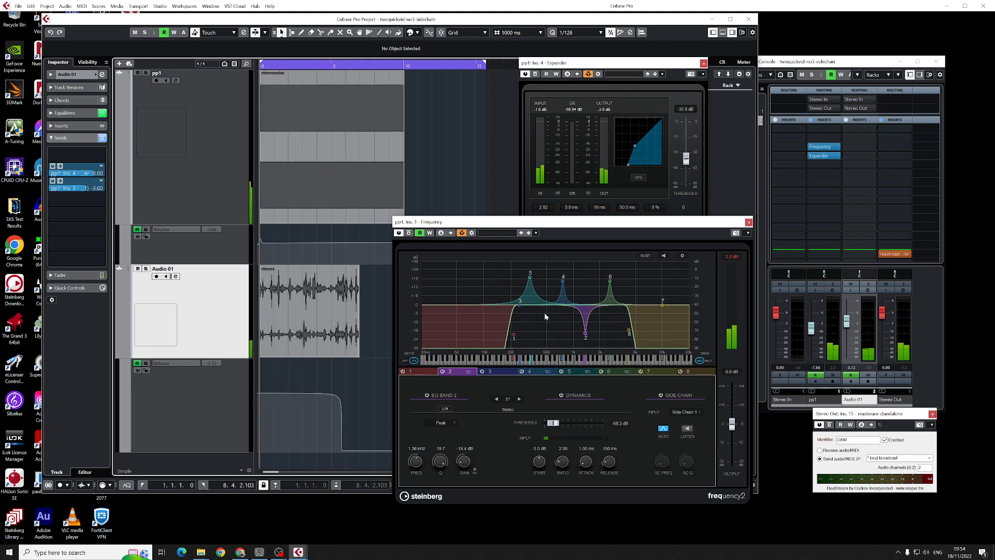
- Shorten the dynamics attack of band 5 in Frequency using the multi-band view, keep its dynamics enabled, and return to the single-band view
{"action": "left_click", "coordinate": [709, 361]}
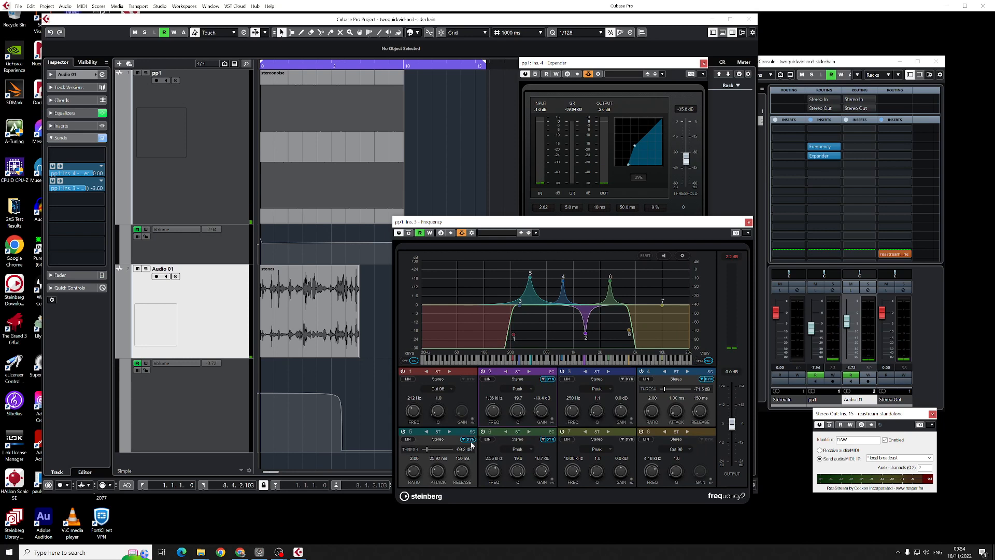
{"action": "left_click_drag", "start_coordinate": [435, 478], "coordinate": [433, 482]}
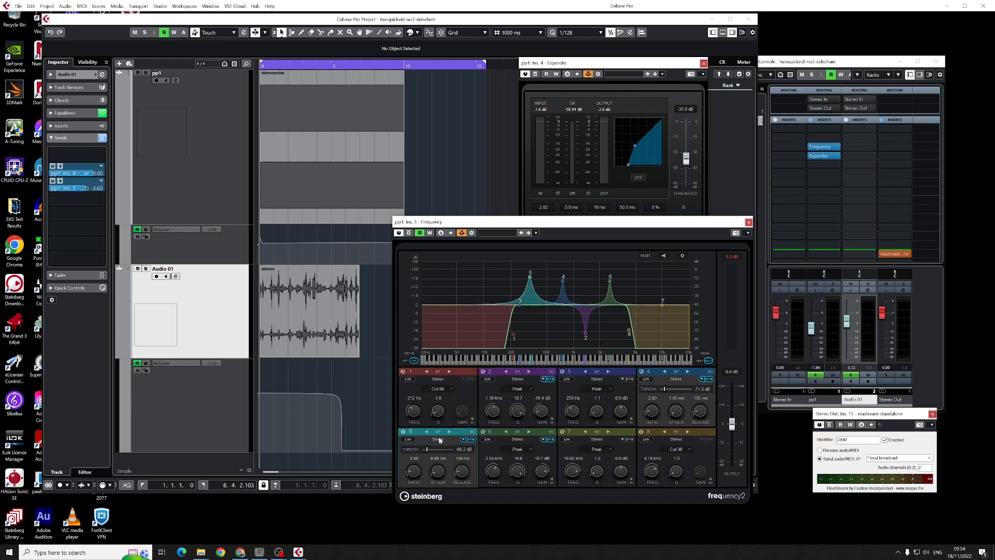
{"action": "left_click", "coordinate": [470, 440]}
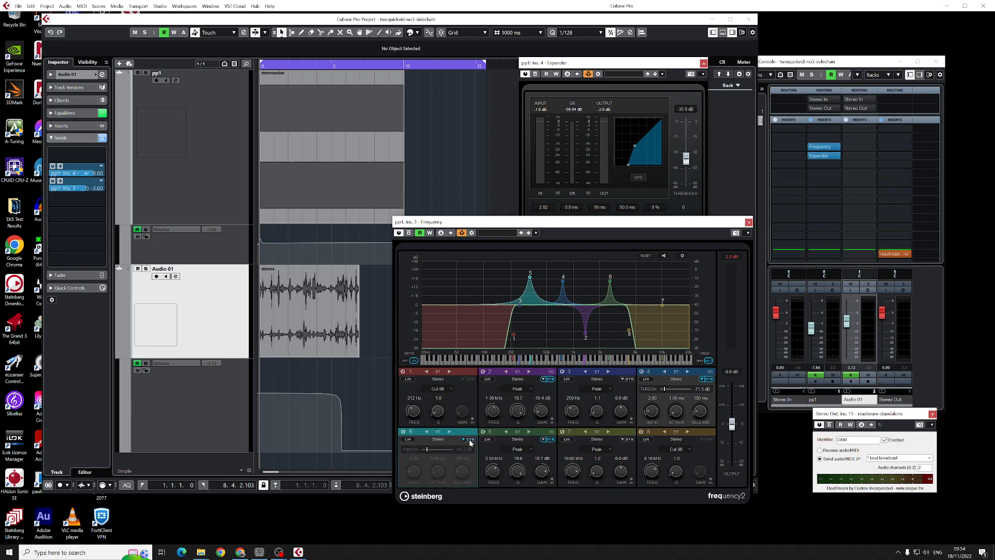
{"action": "left_click", "coordinate": [469, 439]}
{"action": "left_click", "coordinate": [701, 361]}
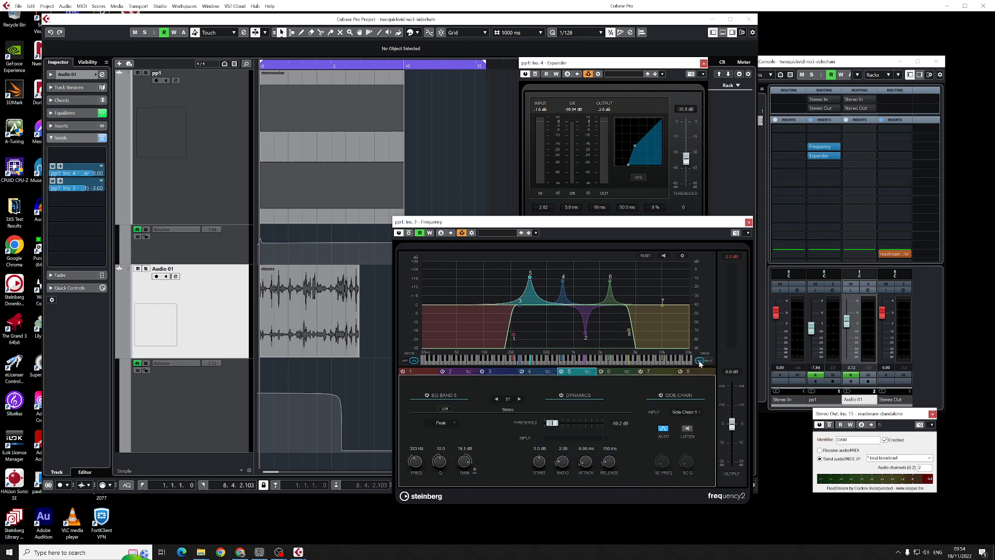
- Set the Q of Frequency's bands 5, 6 and 4 to 20.0 in the multi-band view
{"action": "left_click", "coordinate": [708, 361]}
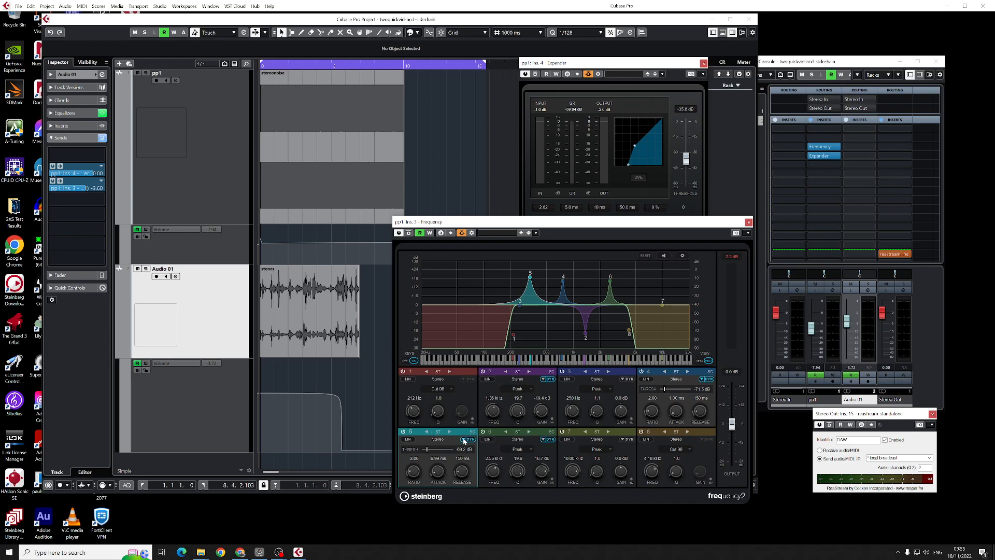
{"action": "left_click", "coordinate": [464, 440]}
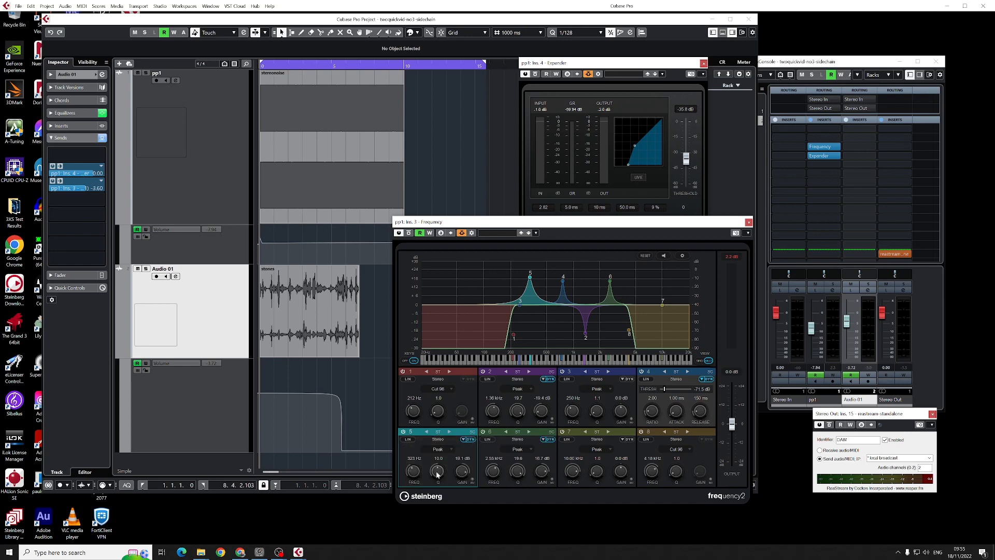
{"action": "left_click_drag", "start_coordinate": [437, 473], "coordinate": [431, 420]}
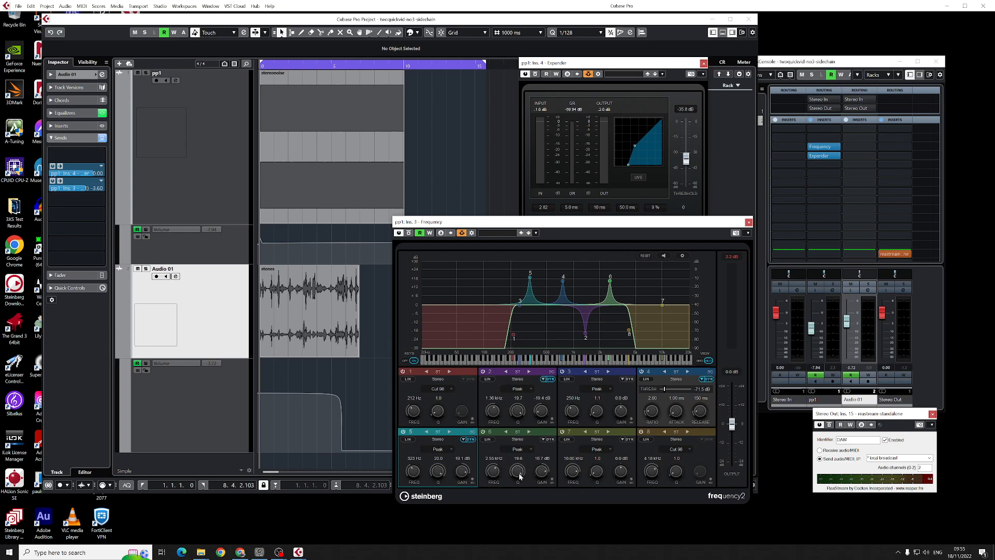
{"action": "left_click_drag", "start_coordinate": [520, 476], "coordinate": [520, 472]}
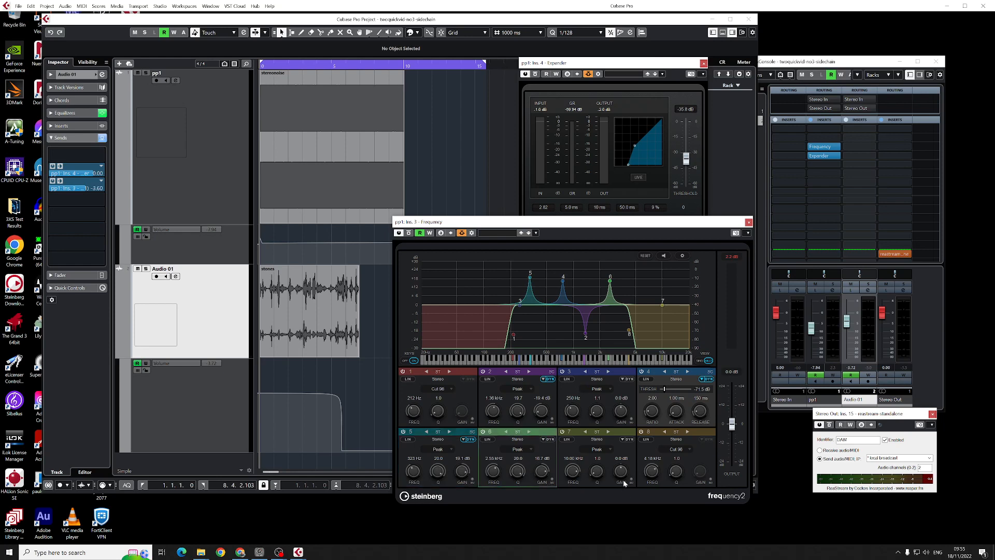
{"action": "left_click", "coordinate": [703, 380]}
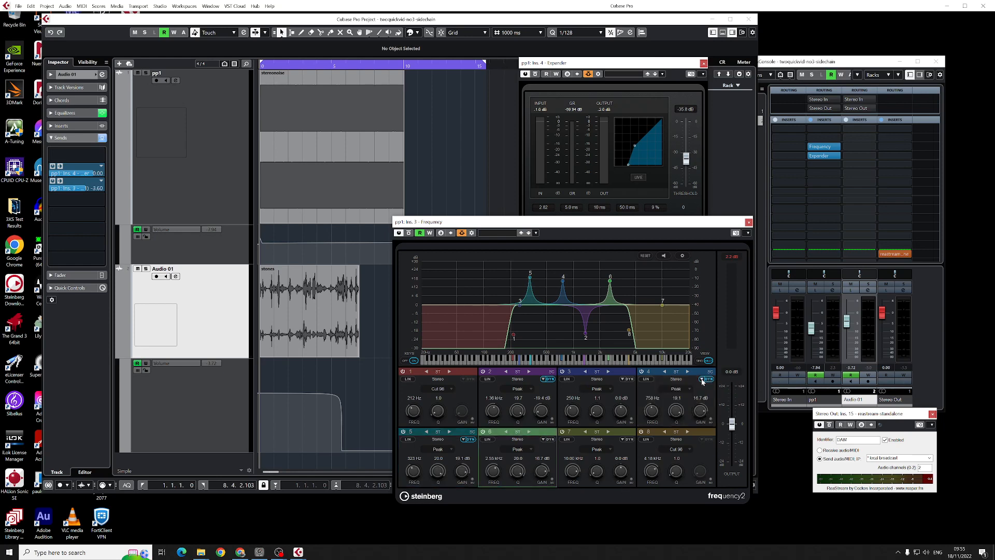
{"action": "left_click", "coordinate": [702, 380]}
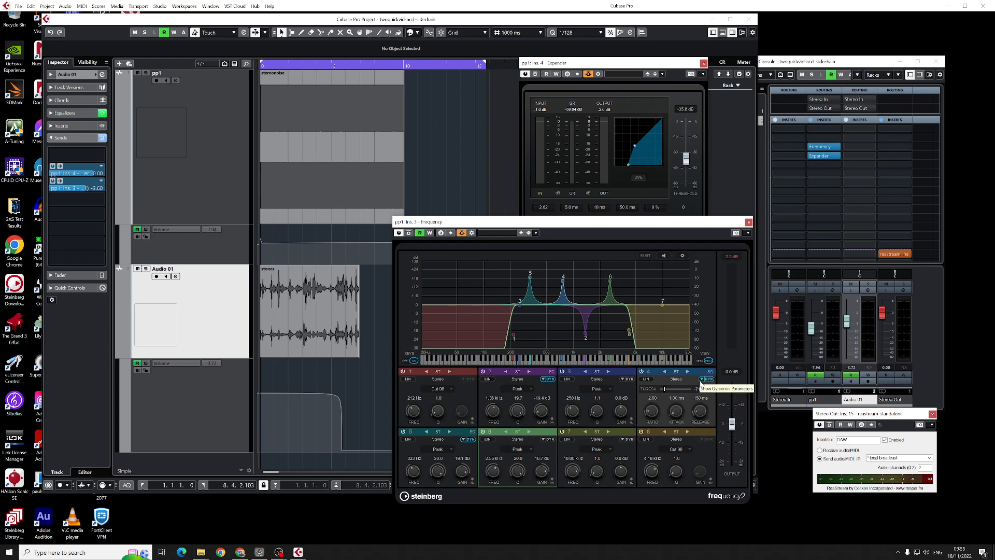
{"action": "left_click", "coordinate": [702, 380]}
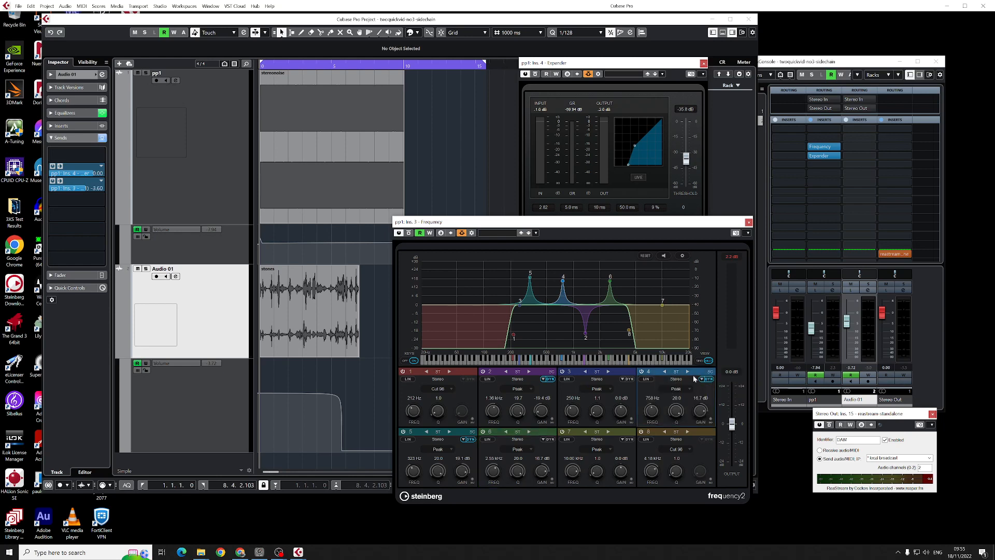
- During playback, move Frequency's band 6 to about 2 kHz at 13.0 dB and band 2 to 1.20 kHz at -22.6 dB
{"action": "key", "text": "space"}
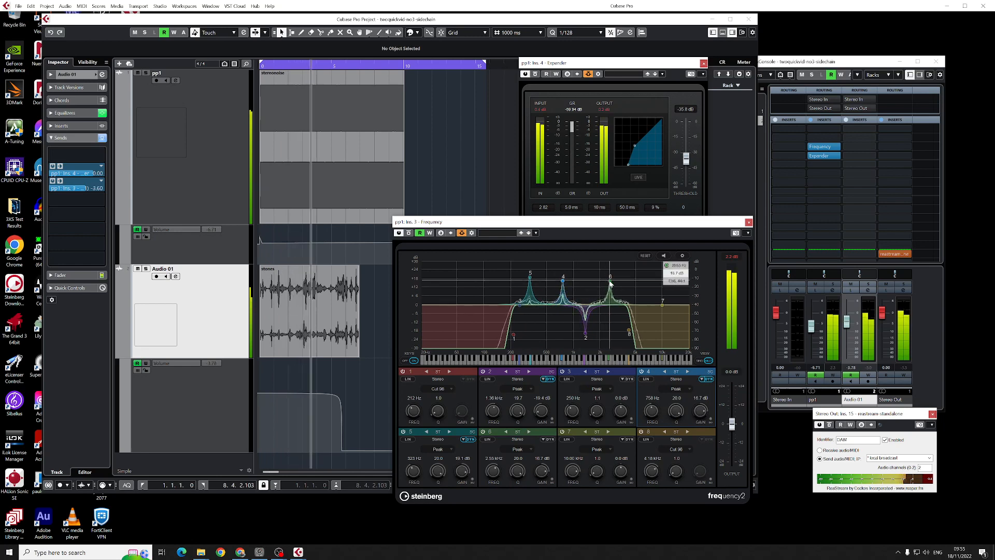
{"action": "left_click_drag", "start_coordinate": [611, 283], "coordinate": [600, 288]}
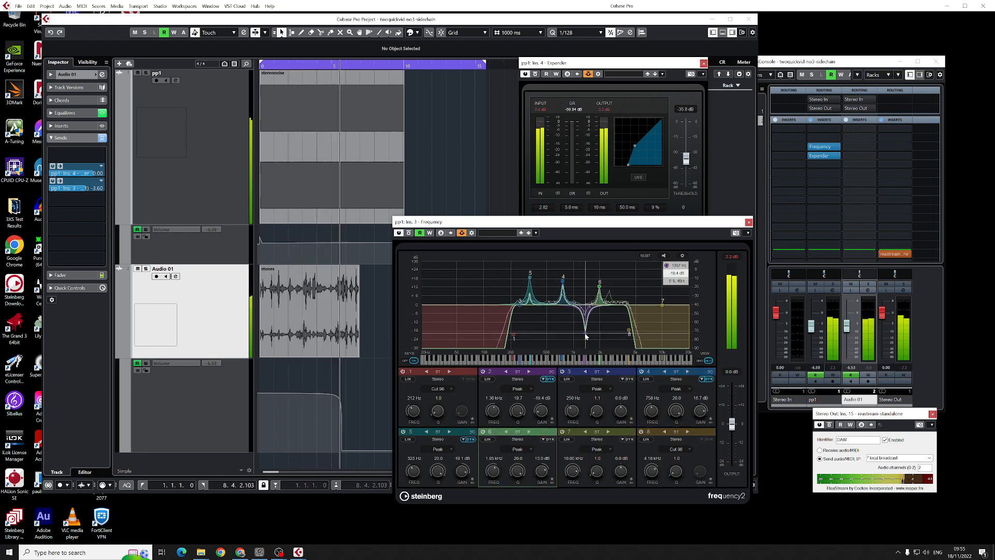
{"action": "left_click_drag", "start_coordinate": [586, 337], "coordinate": [582, 341]}
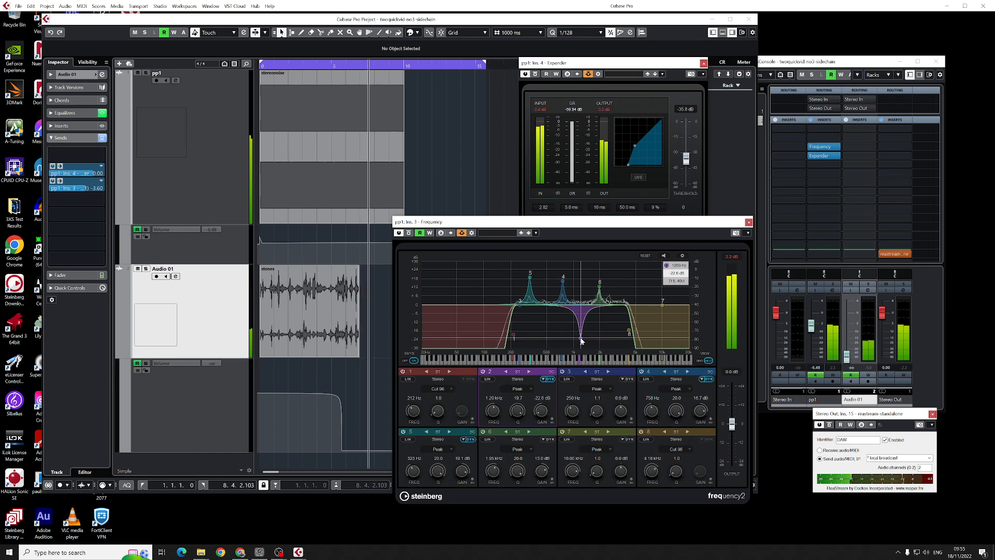